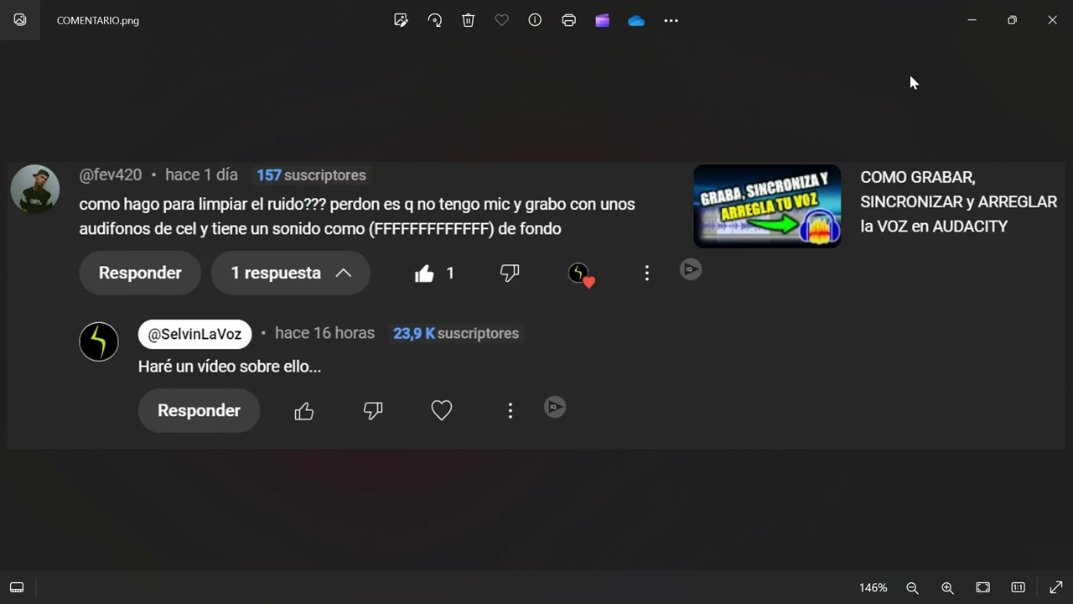
Switch to Audacity, dismiss its welcome window, and import the REDUCCIÓN DEL RUIDO audio file from the desktop
{"action": "left_click", "coordinate": [972, 22]}
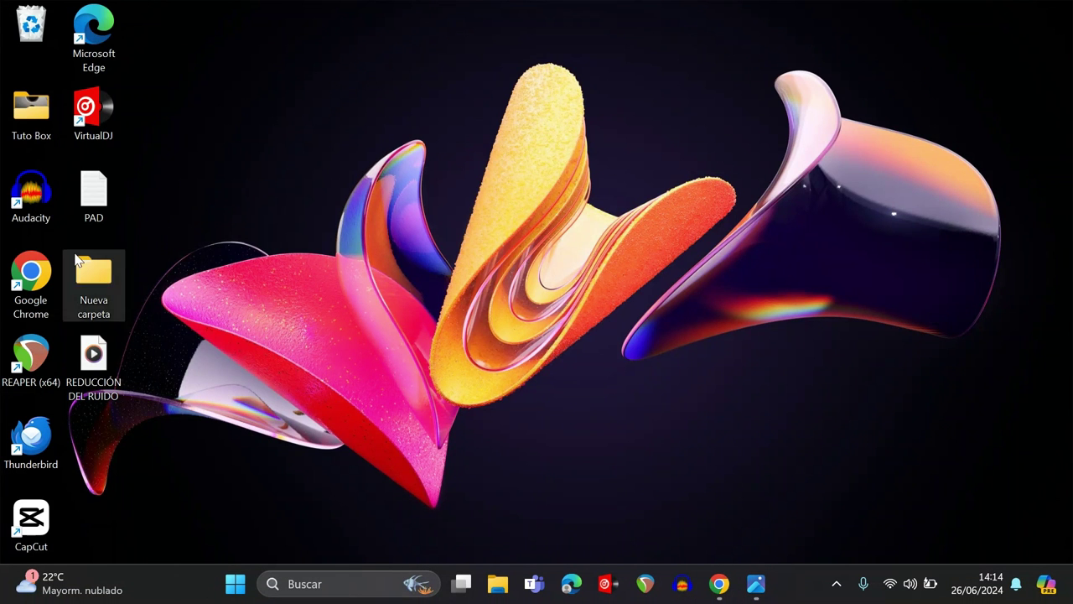
{"action": "double_click", "coordinate": [25, 210]}
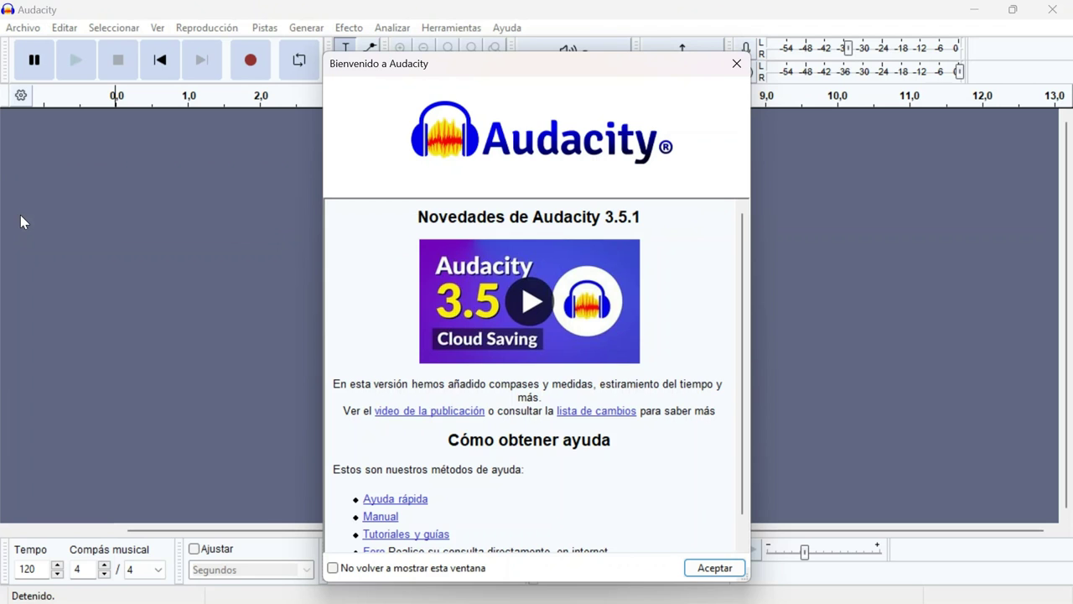
{"action": "left_click", "coordinate": [736, 64]}
{"action": "left_click", "coordinate": [981, 9]}
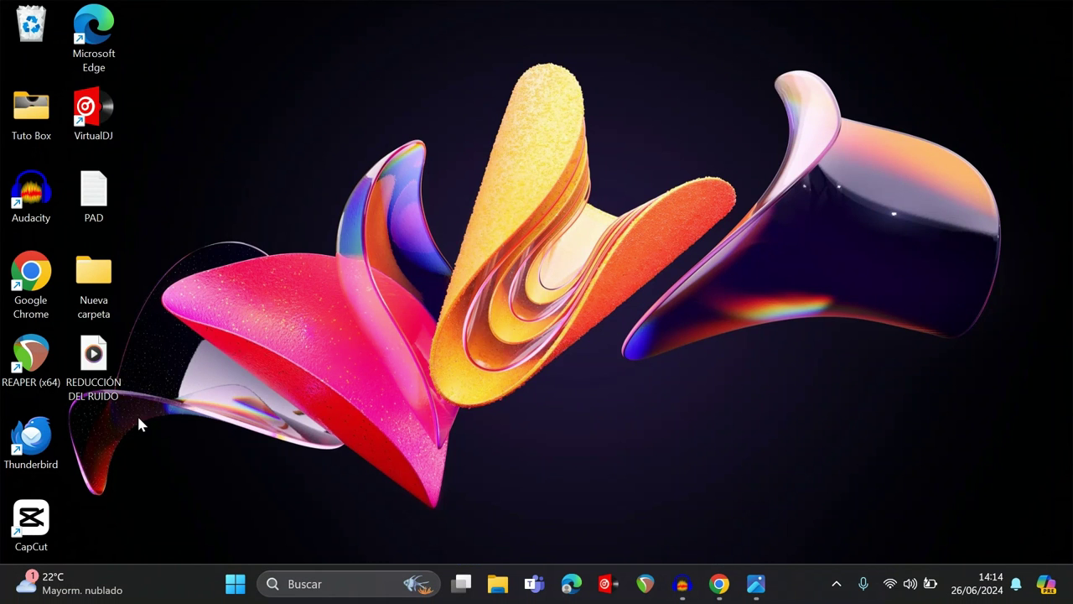
{"action": "left_click_drag", "start_coordinate": [106, 383], "coordinate": [536, 421]}
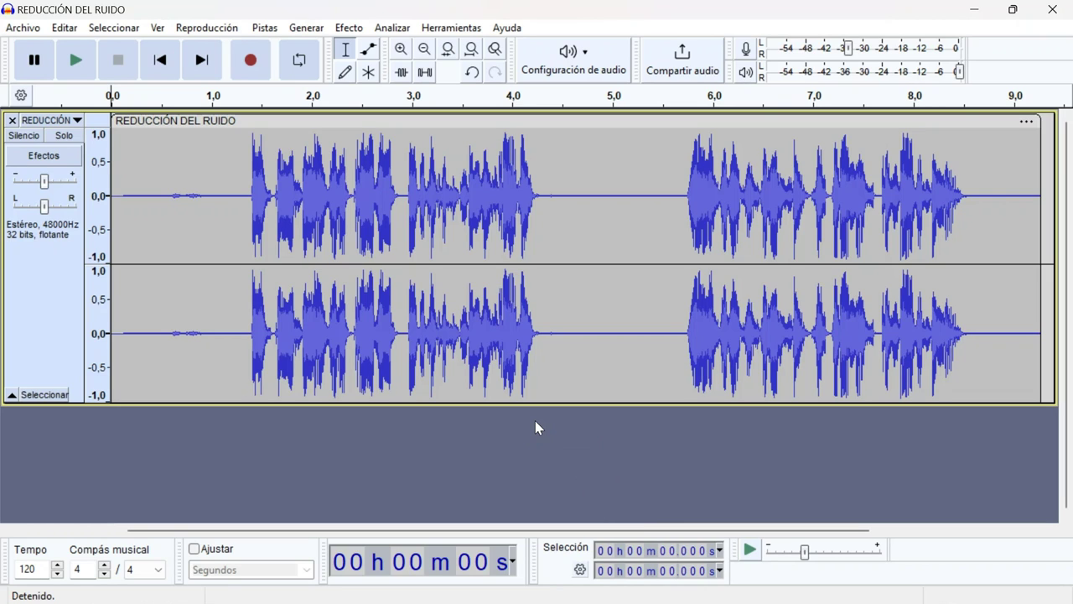
Play the recording, and listen separately to the quiet opening section from about 0.585 to 1.246 s
{"action": "key", "text": "space"}
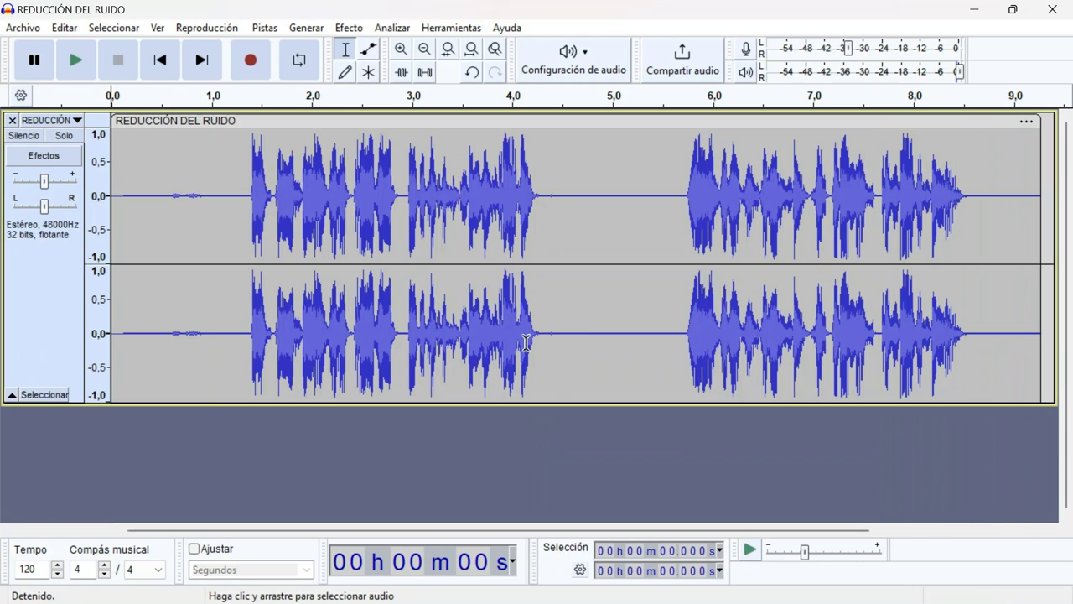
{"action": "left_click", "coordinate": [168, 193]}
{"action": "left_click_drag", "start_coordinate": [169, 193], "coordinate": [234, 206]}
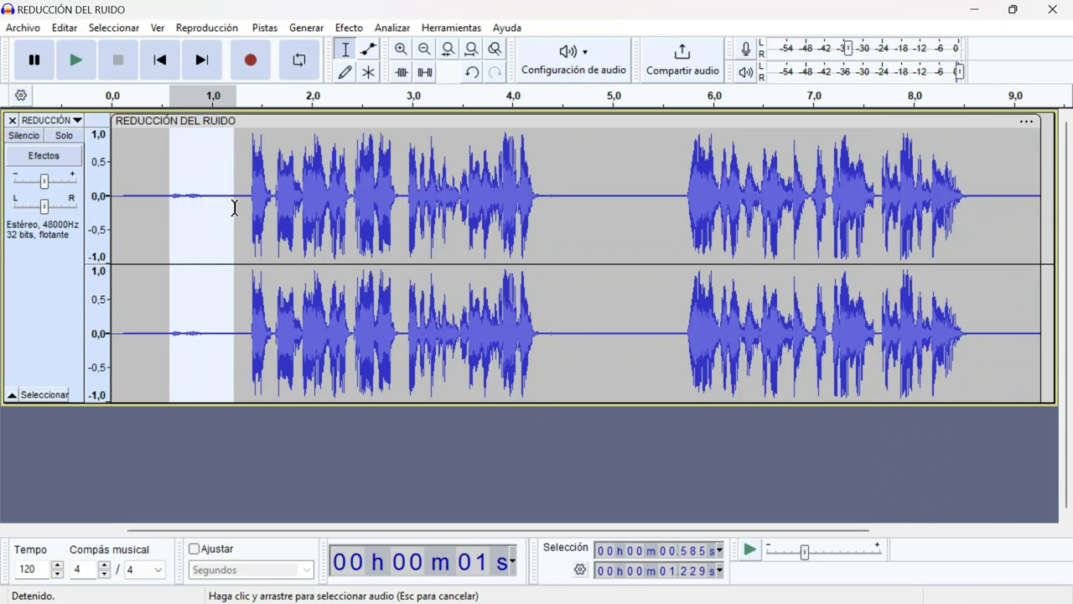
{"action": "key", "text": "space"}
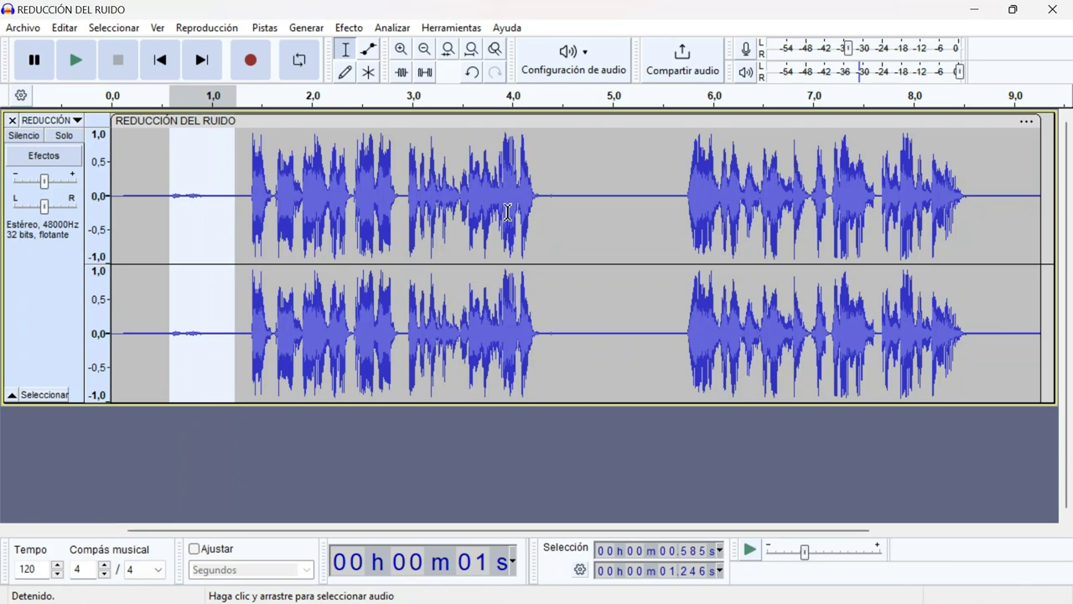
Select the pause between the two phrases, from about 4.297 to 5.727 s, and listen to its background noise
{"action": "left_click", "coordinate": [546, 209]}
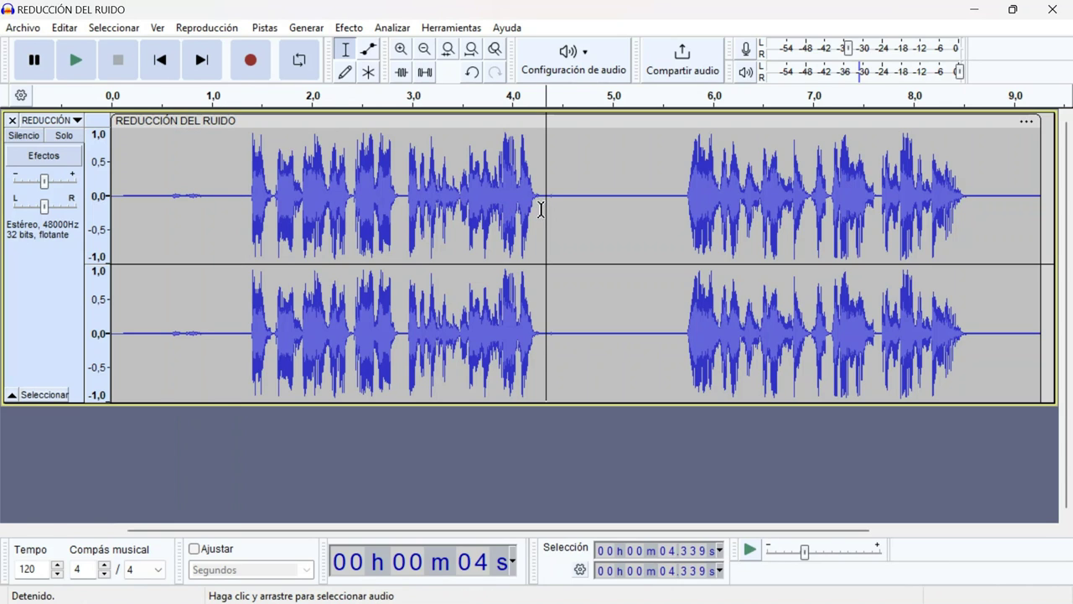
{"action": "left_click_drag", "start_coordinate": [542, 211], "coordinate": [682, 231]}
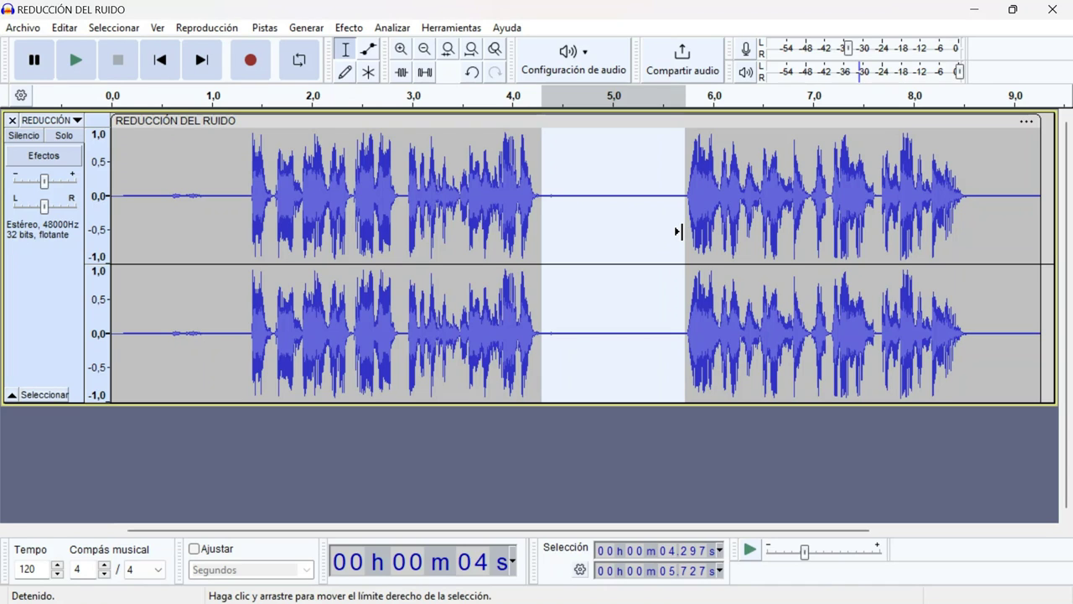
{"action": "key", "text": "space"}
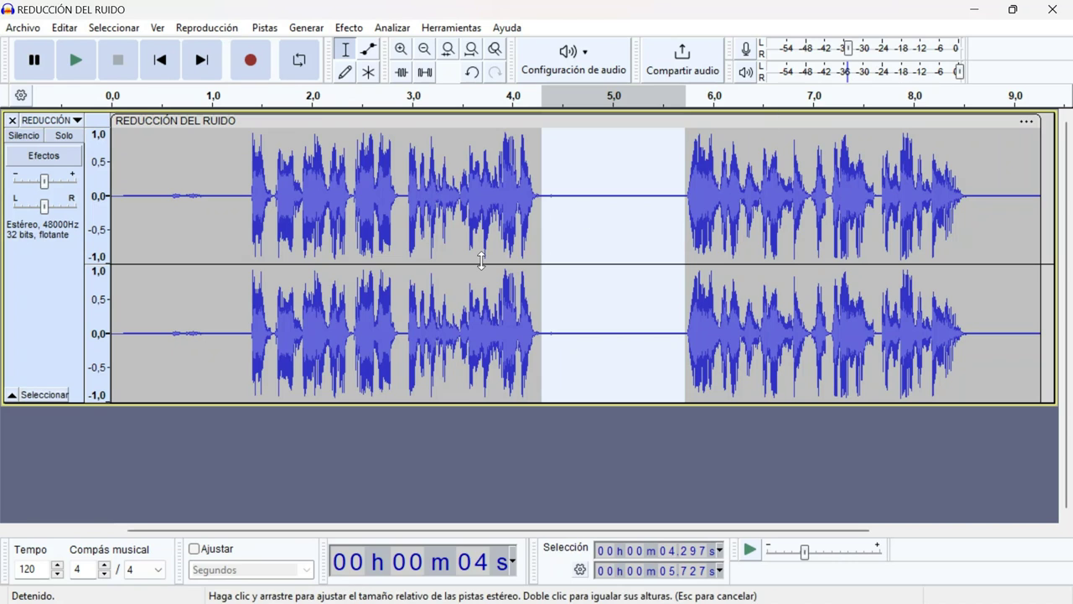
{"action": "key", "text": "space"}
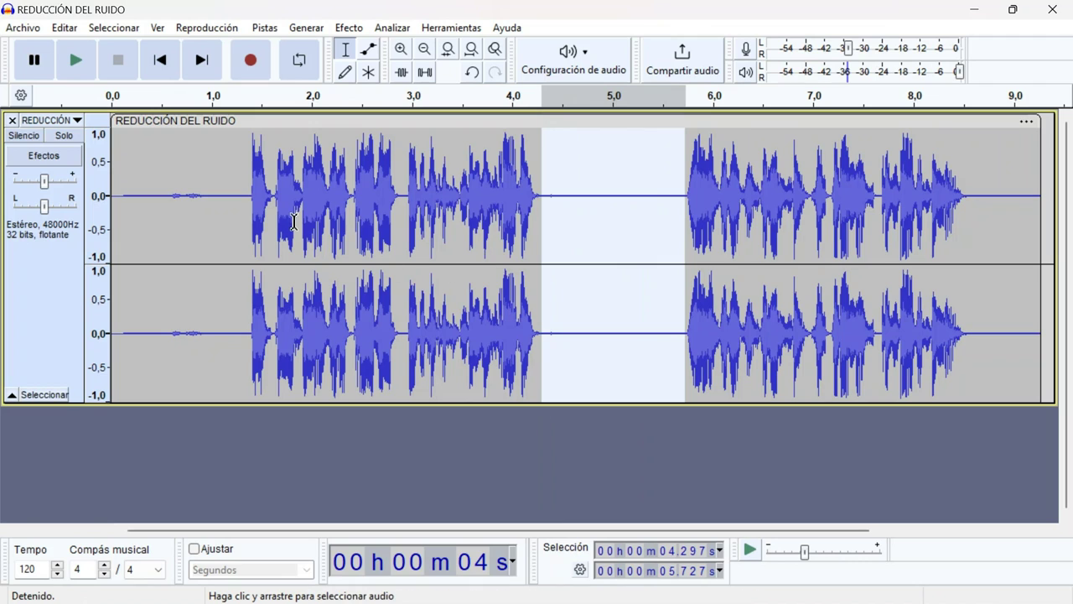
Try silencing the opening section from about 0.242 to 1.371 s, and undo the change
{"action": "left_click_drag", "start_coordinate": [248, 205], "coordinate": [137, 215]}
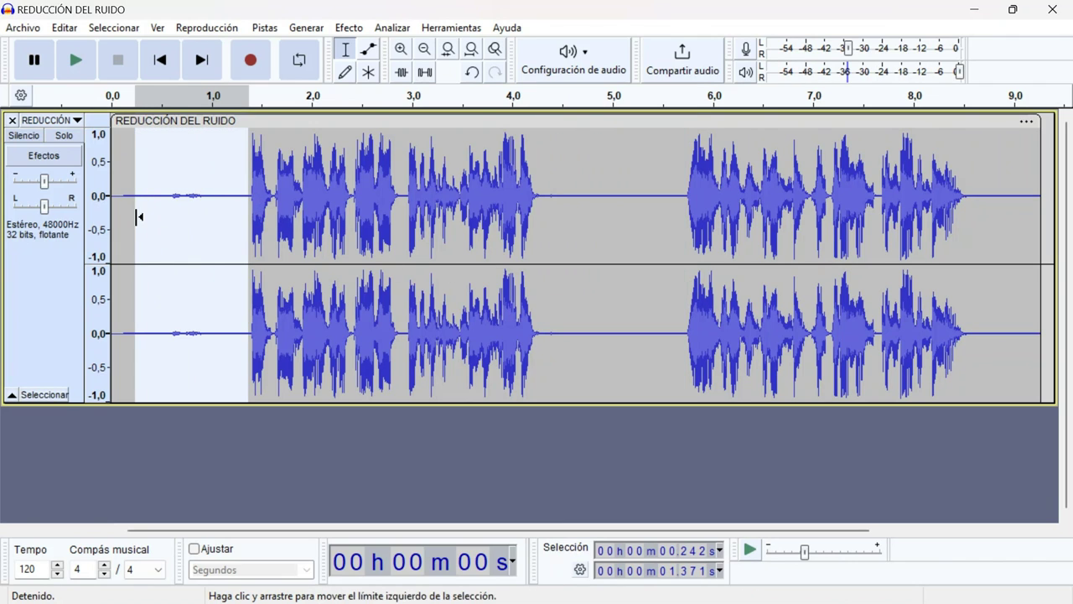
{"action": "left_click", "coordinate": [424, 79]}
{"action": "key", "text": "ctrl+z"}
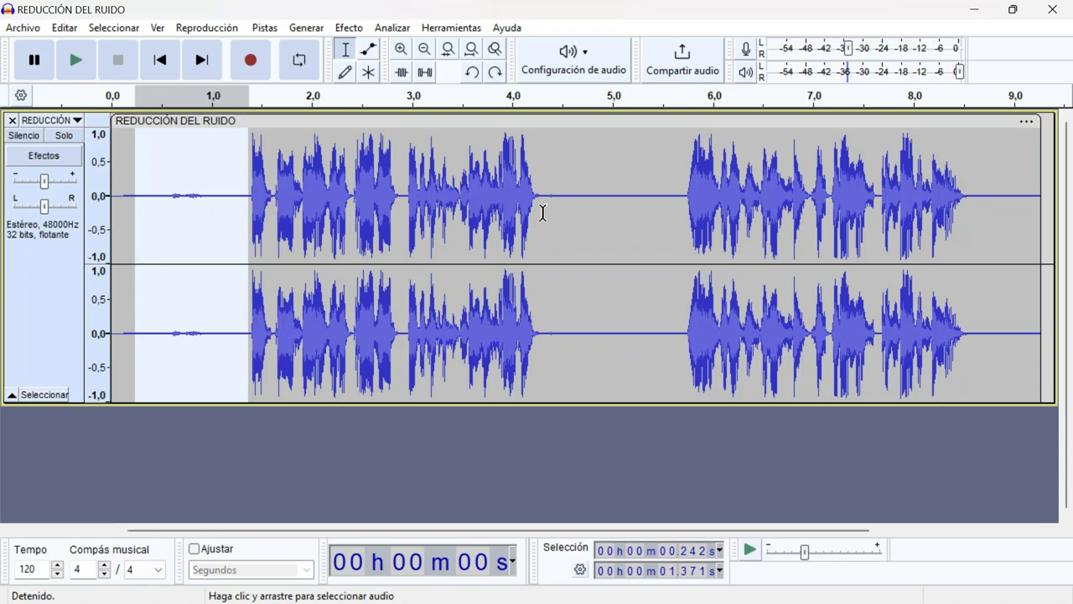
Capture a noise profile for Noise Reduction from the pause between the phrases, about 4.314 to 5.727 s
{"action": "left_click_drag", "start_coordinate": [544, 213], "coordinate": [685, 229]}
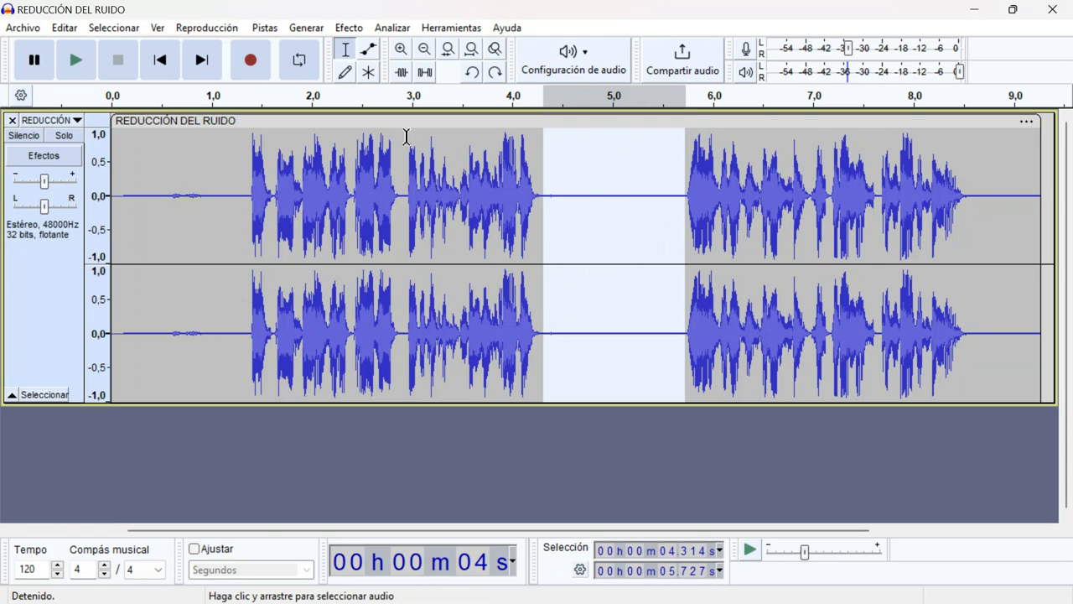
{"action": "left_click", "coordinate": [355, 29]}
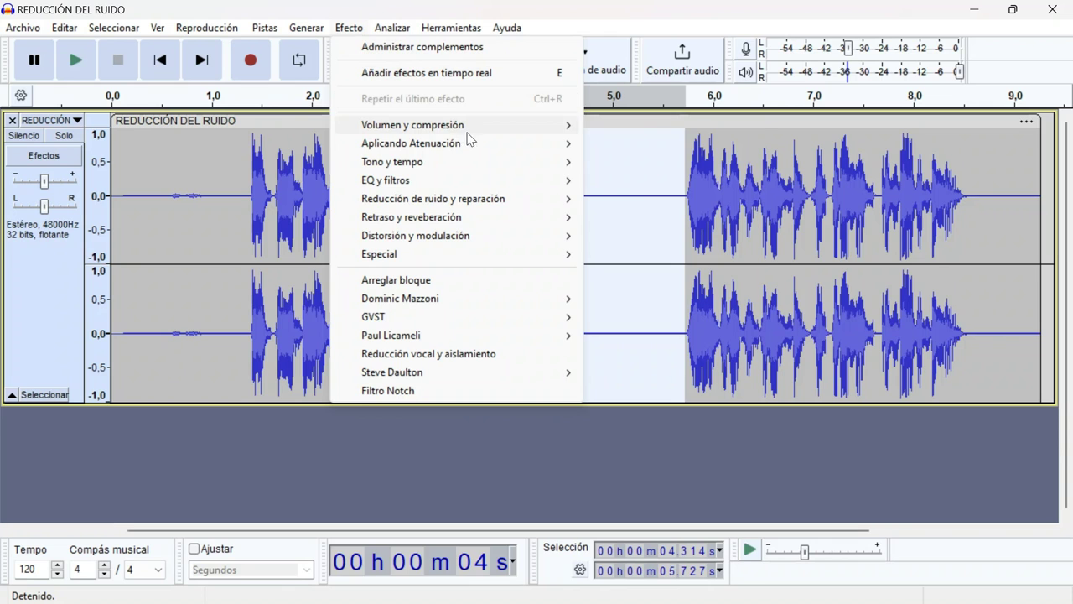
{"action": "mouse_move", "coordinate": [479, 202]}
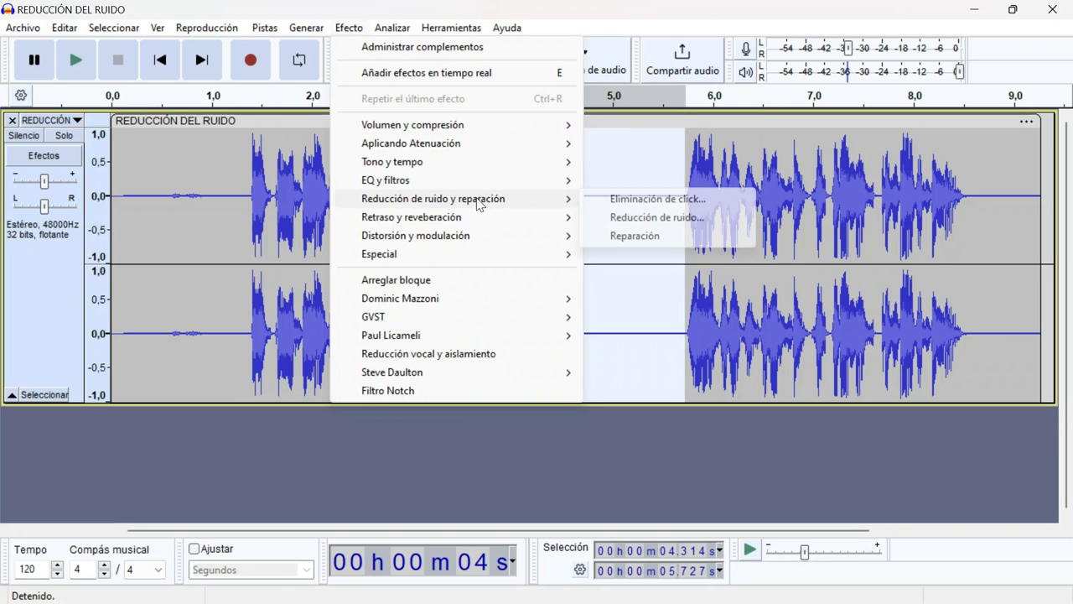
{"action": "left_click", "coordinate": [635, 224]}
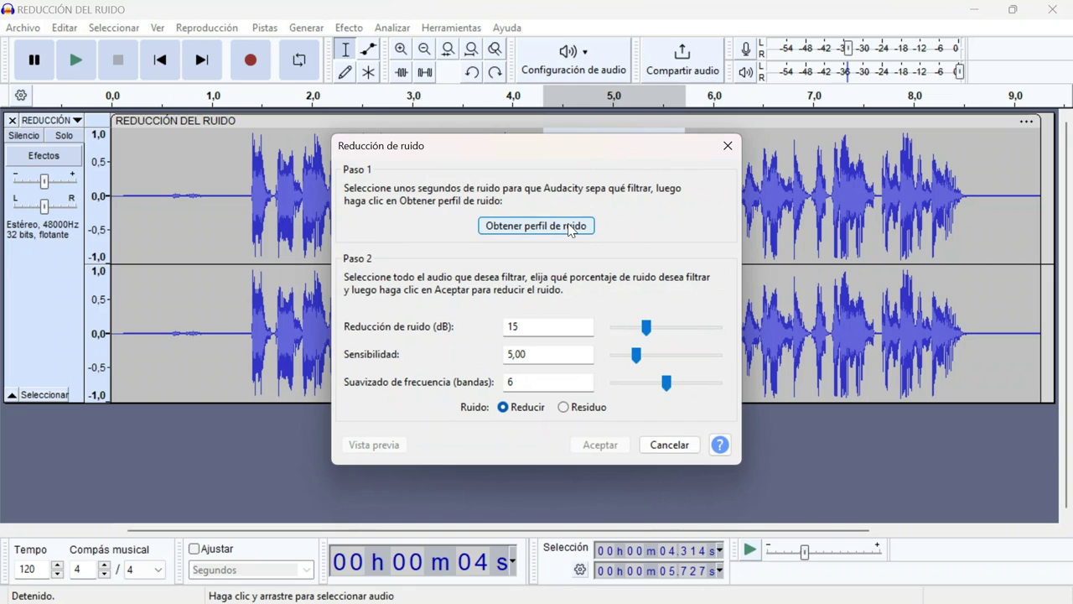
{"action": "left_click", "coordinate": [567, 227]}
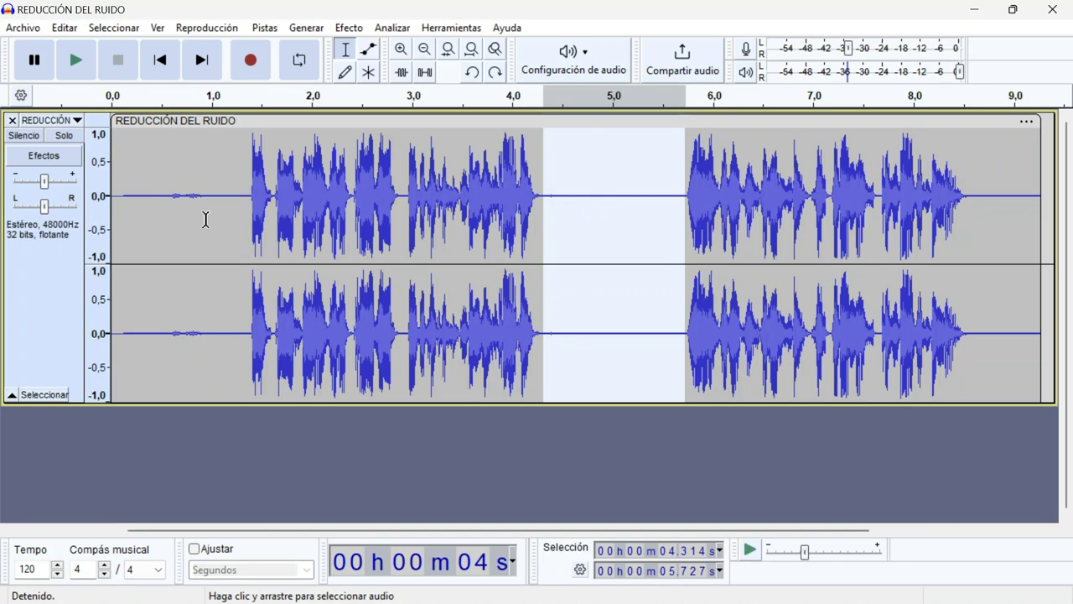
Apply Noise Reduction to the entire track with 15 dB reduction, sensitivity 5,00 and 6 frequency smoothing bands
{"action": "key", "text": "ctrl+a"}
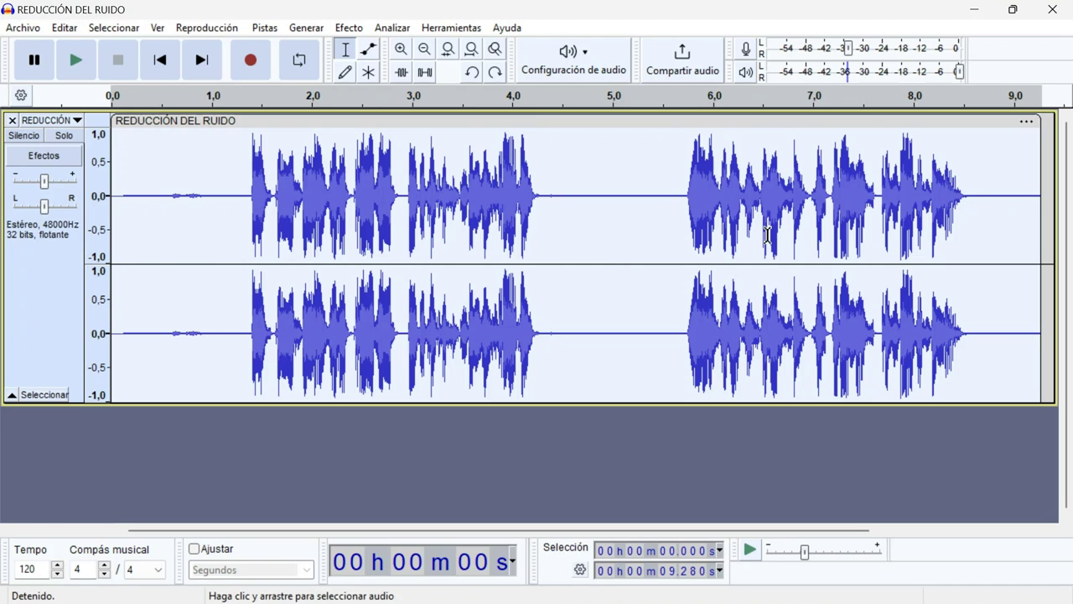
{"action": "left_click", "coordinate": [349, 27]}
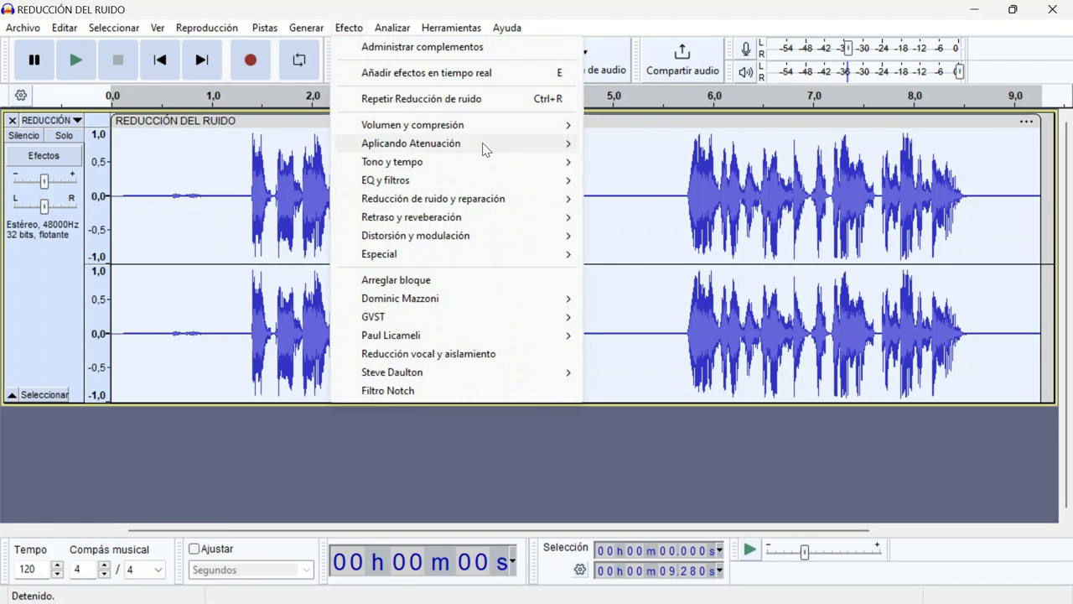
{"action": "mouse_move", "coordinate": [476, 197]}
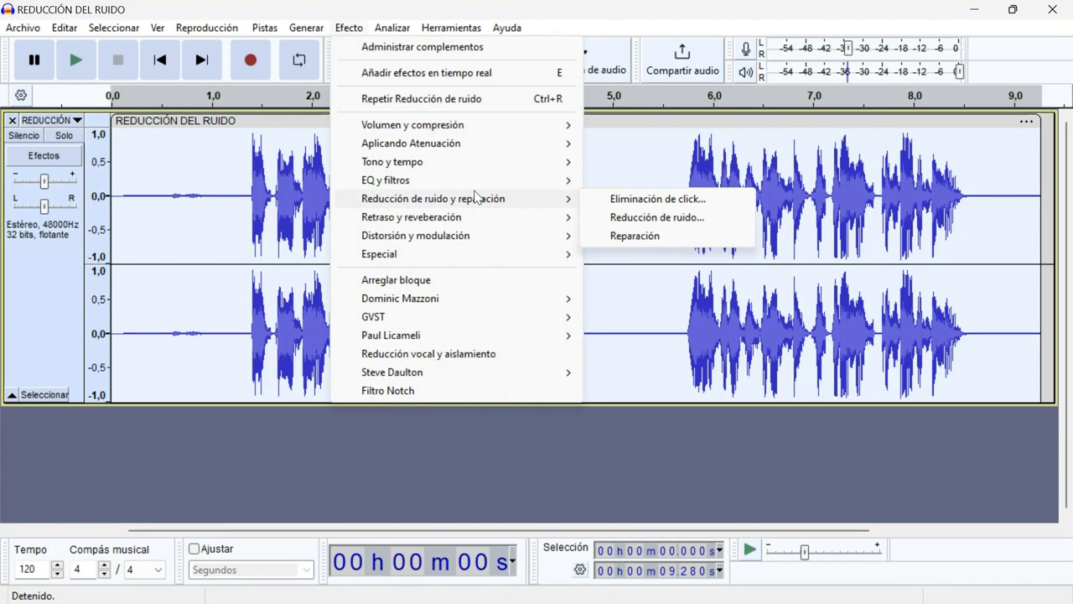
{"action": "left_click", "coordinate": [652, 217]}
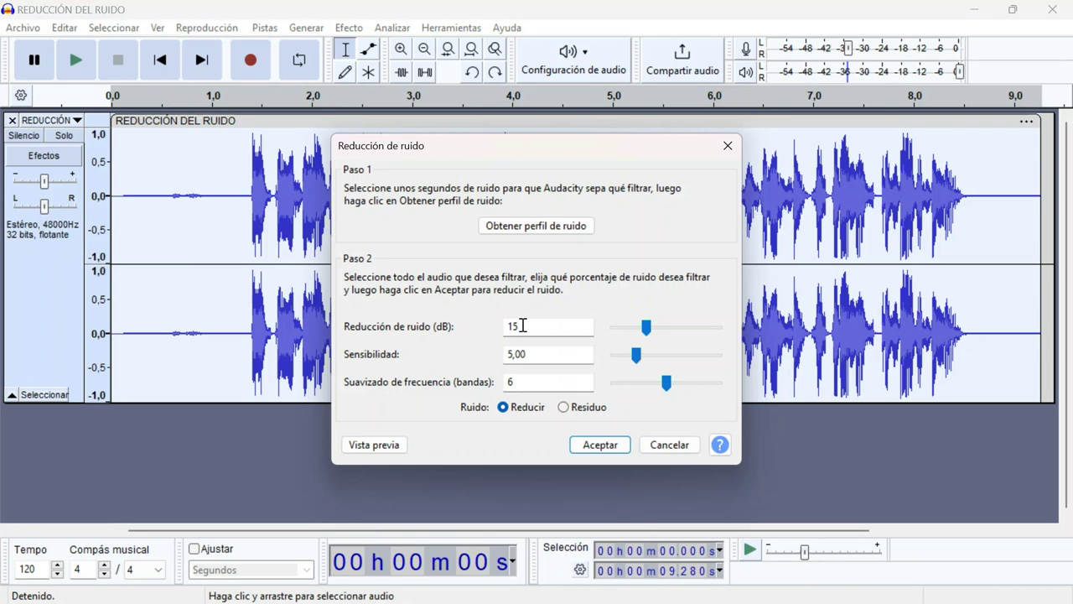
{"action": "left_click", "coordinate": [601, 446]}
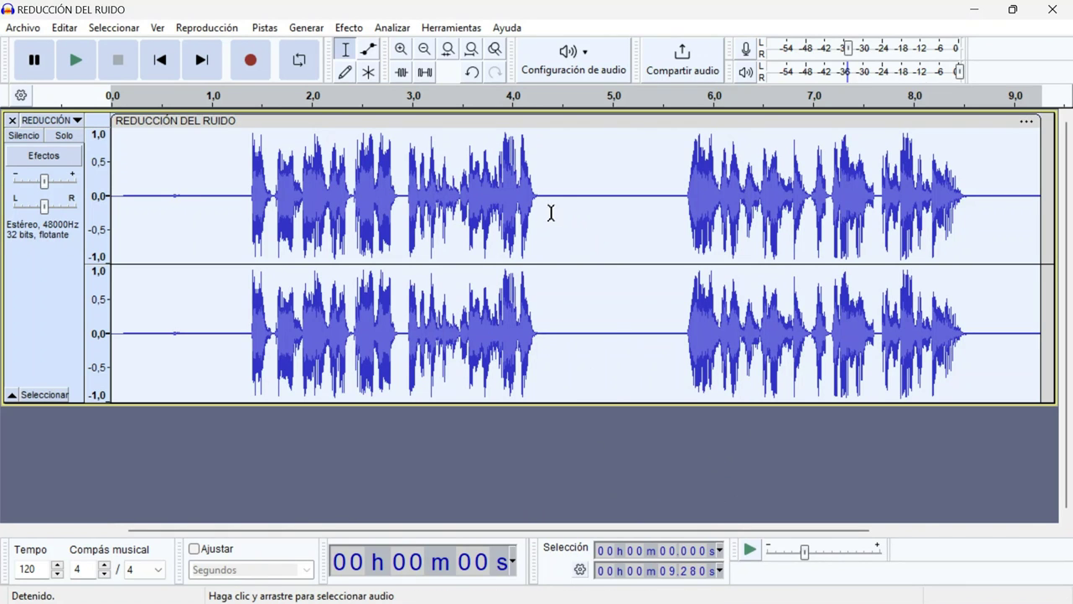
Listen to the middle pause from about 4.306 to 5.677 s and capture a new noise profile from it
{"action": "left_click_drag", "start_coordinate": [542, 210], "coordinate": [679, 226]}
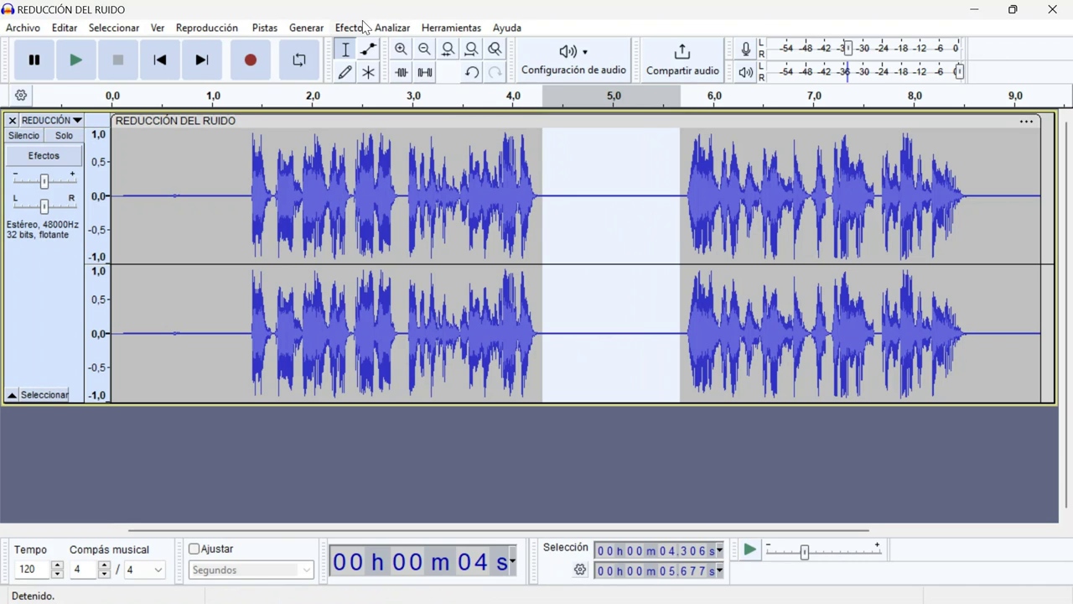
{"action": "key", "text": "space"}
{"action": "left_click", "coordinate": [362, 33]}
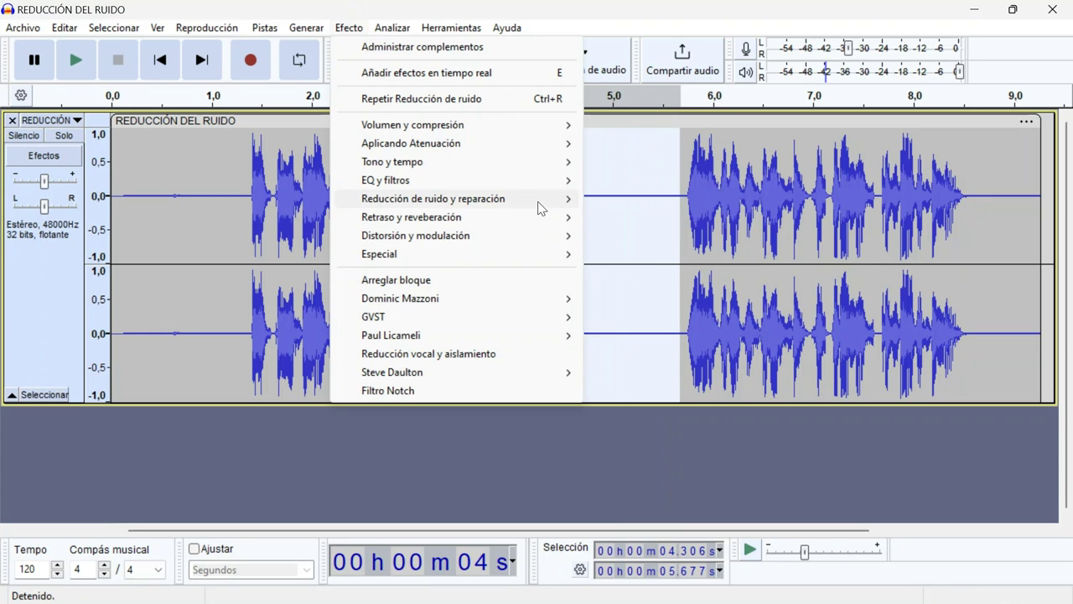
{"action": "mouse_move", "coordinate": [577, 201]}
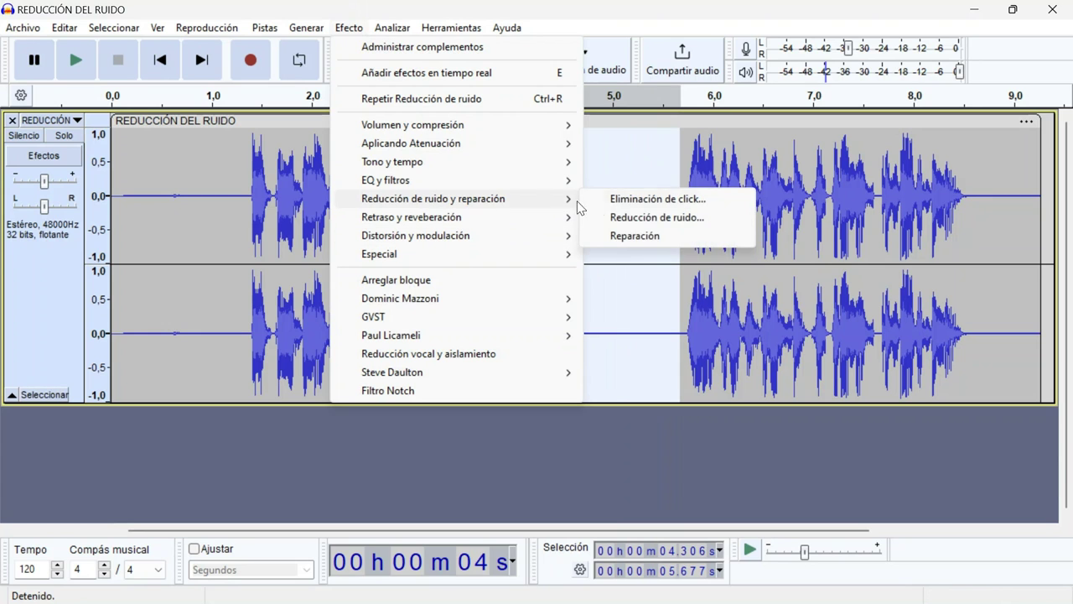
{"action": "left_click", "coordinate": [637, 218]}
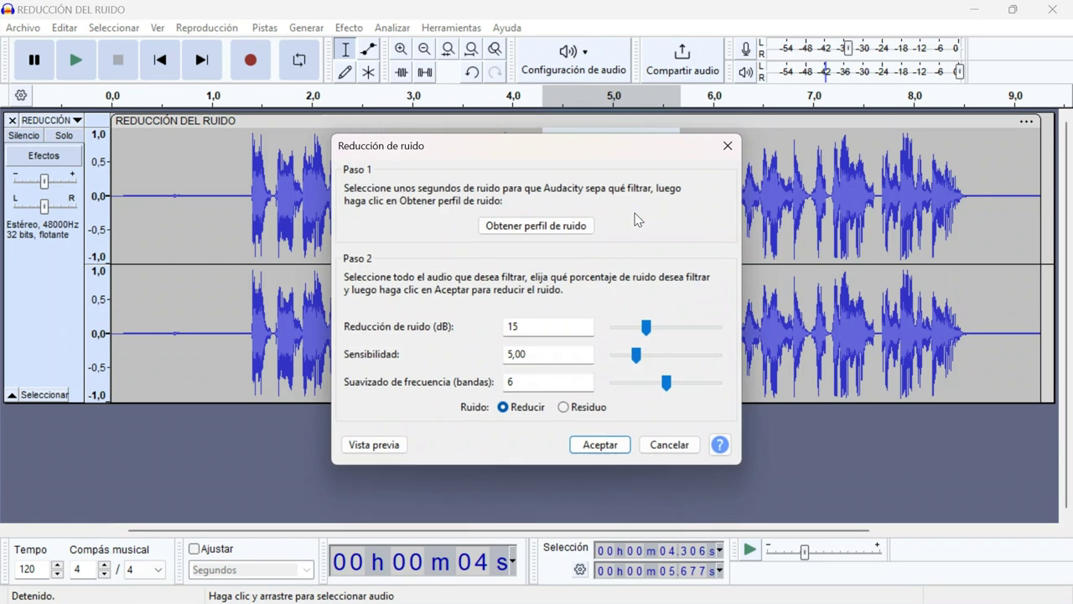
{"action": "left_click", "coordinate": [580, 221]}
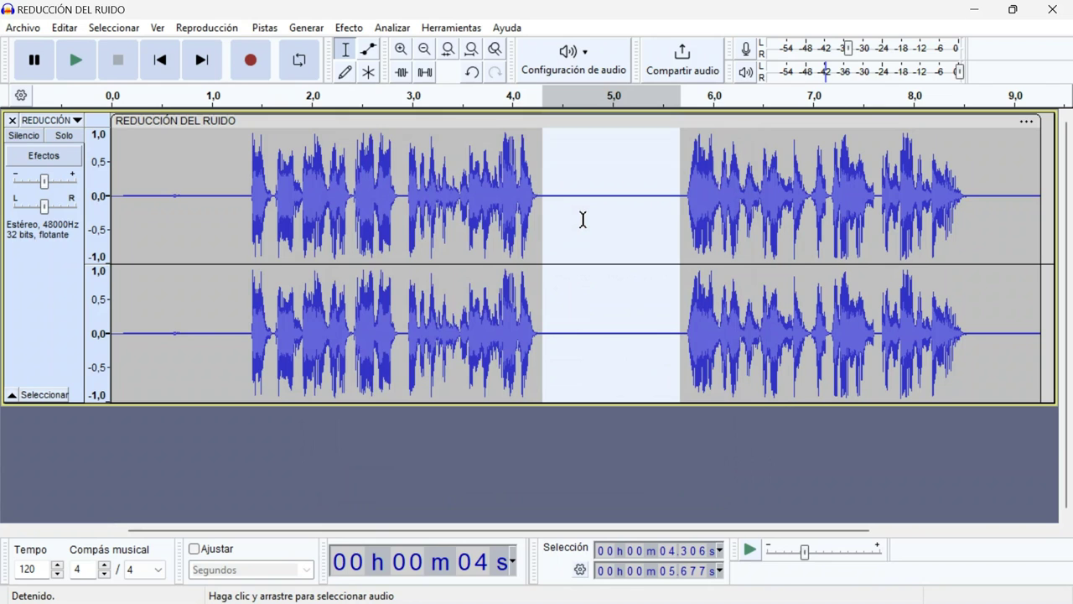
Apply Noise Reduction to the whole track a second time, at 15 dB, sensitivity 5,00 and 6 smoothing bands
{"action": "left_click", "coordinate": [583, 219]}
{"action": "key", "text": "ctrl+a"}
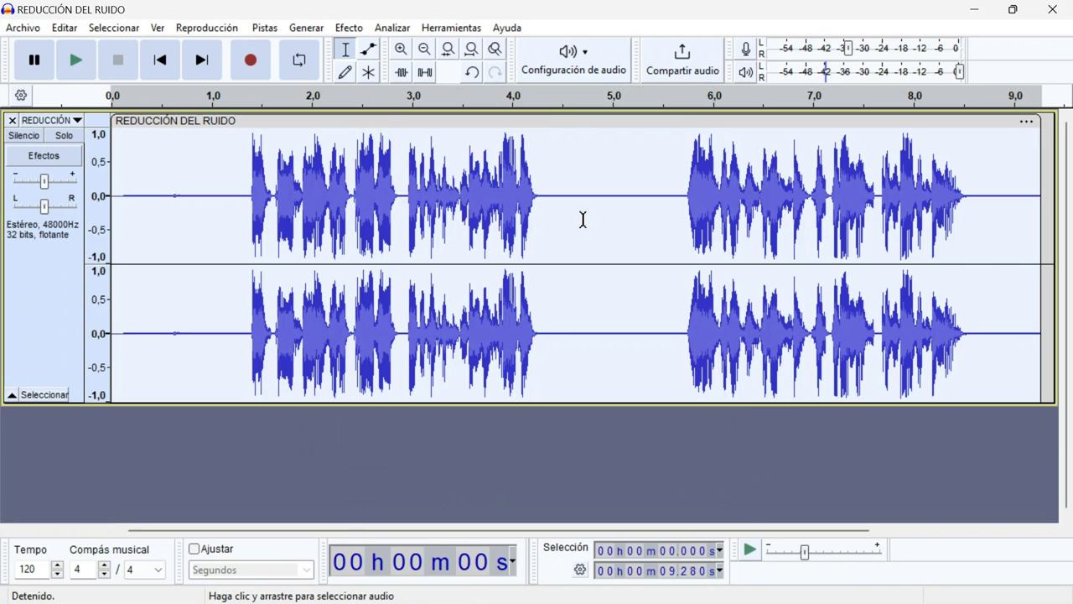
{"action": "left_click", "coordinate": [348, 30]}
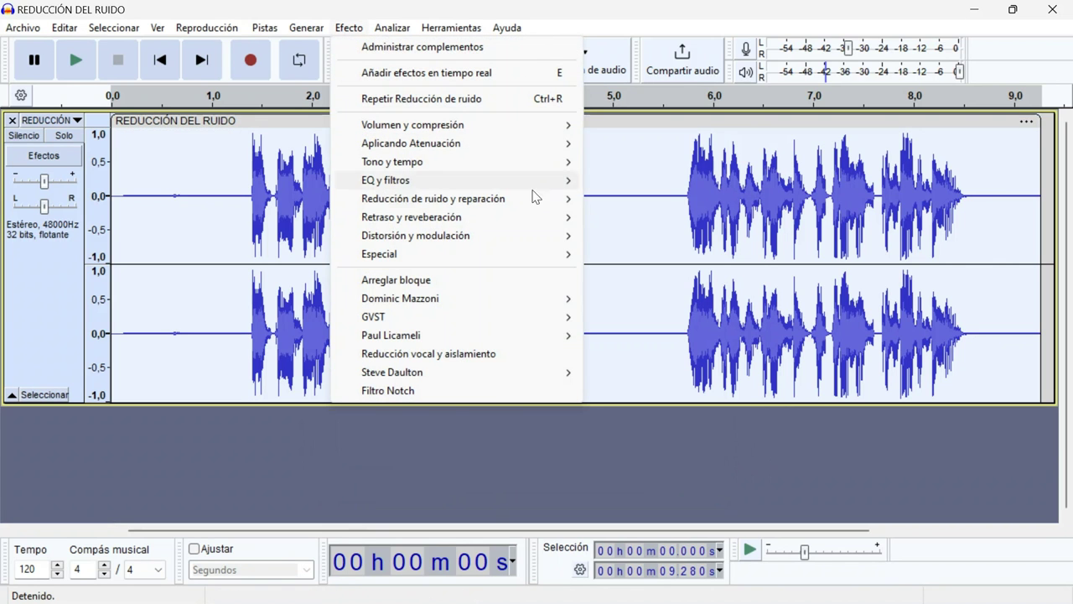
{"action": "mouse_move", "coordinate": [558, 202]}
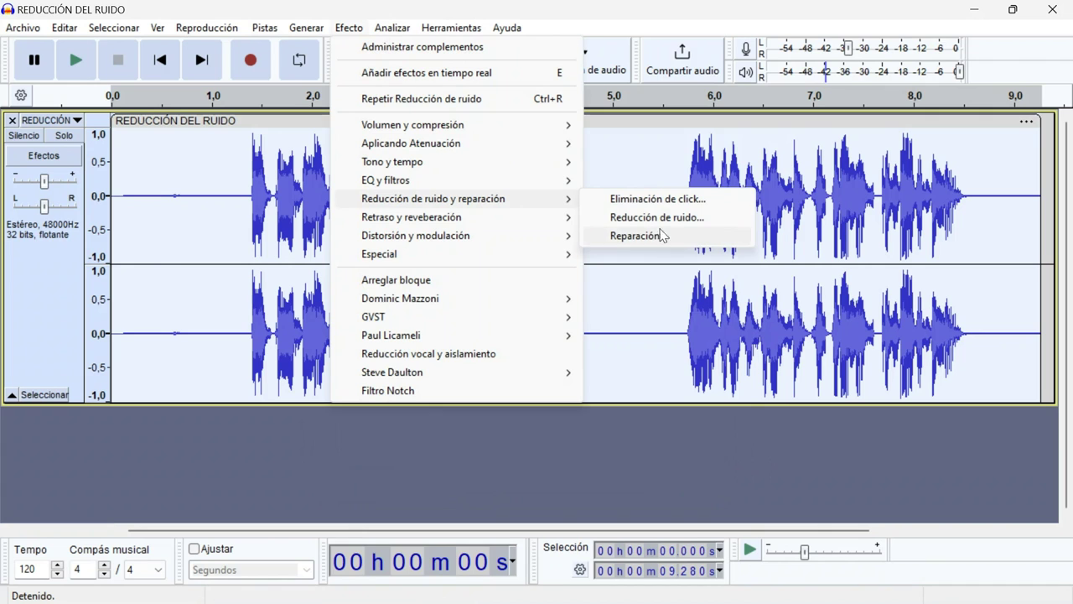
{"action": "left_click", "coordinate": [686, 217]}
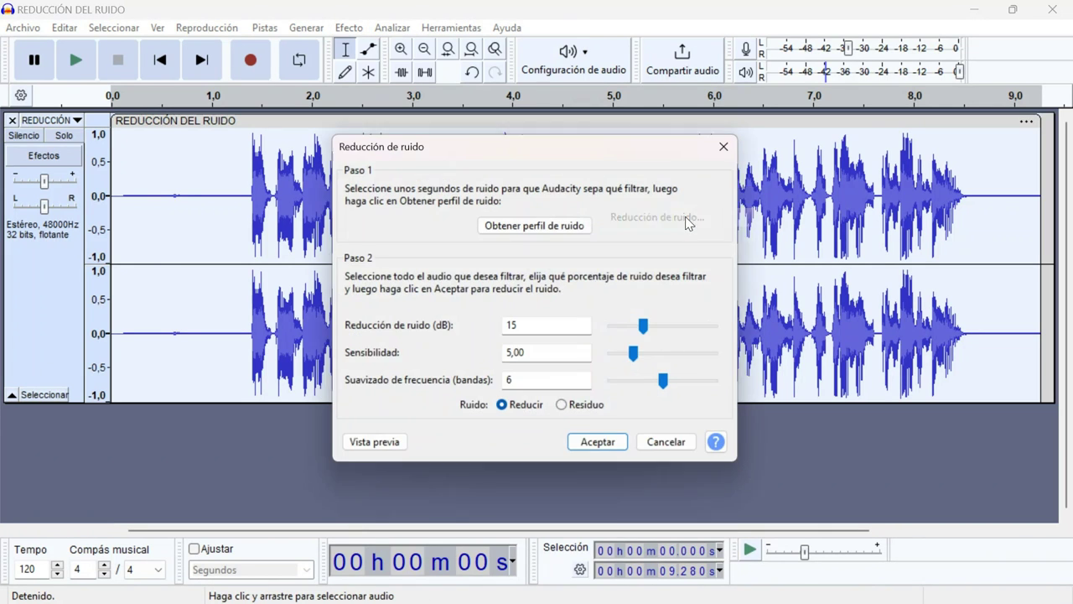
{"action": "left_click", "coordinate": [590, 442]}
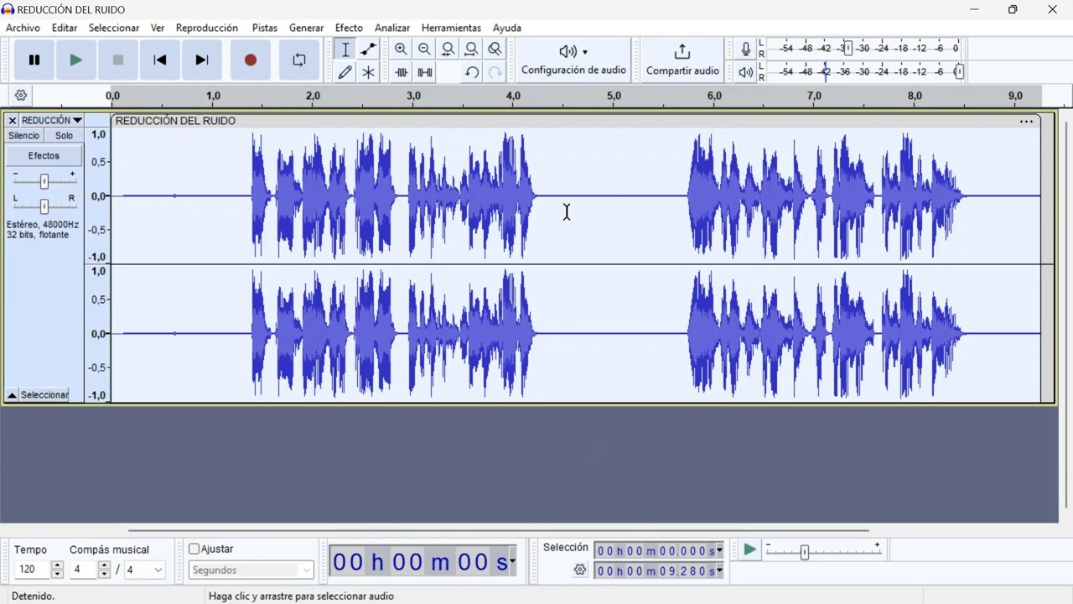
Listen to the middle pause between the two phrases, from about 4.556 to 5.727 s
{"action": "left_click_drag", "start_coordinate": [567, 211], "coordinate": [685, 235]}
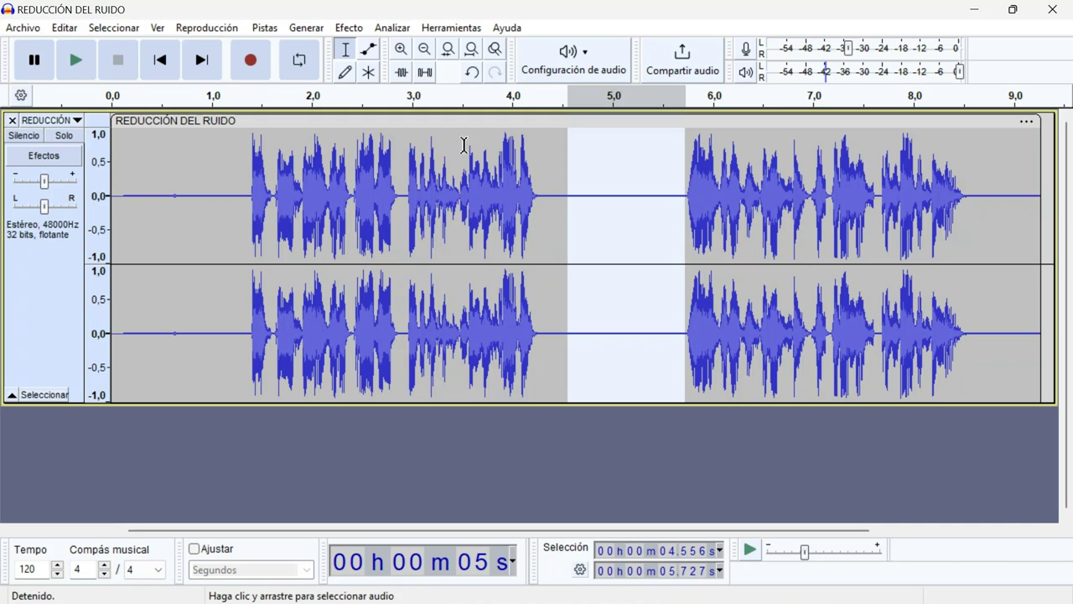
{"action": "key", "text": "space"}
Silence the opening from 0 to about 1.388 s, the middle pause from 4.272 to 5.735 s, and the ending from 8.553 to 9.280 s
{"action": "left_click_drag", "start_coordinate": [249, 193], "coordinate": [110, 206]}
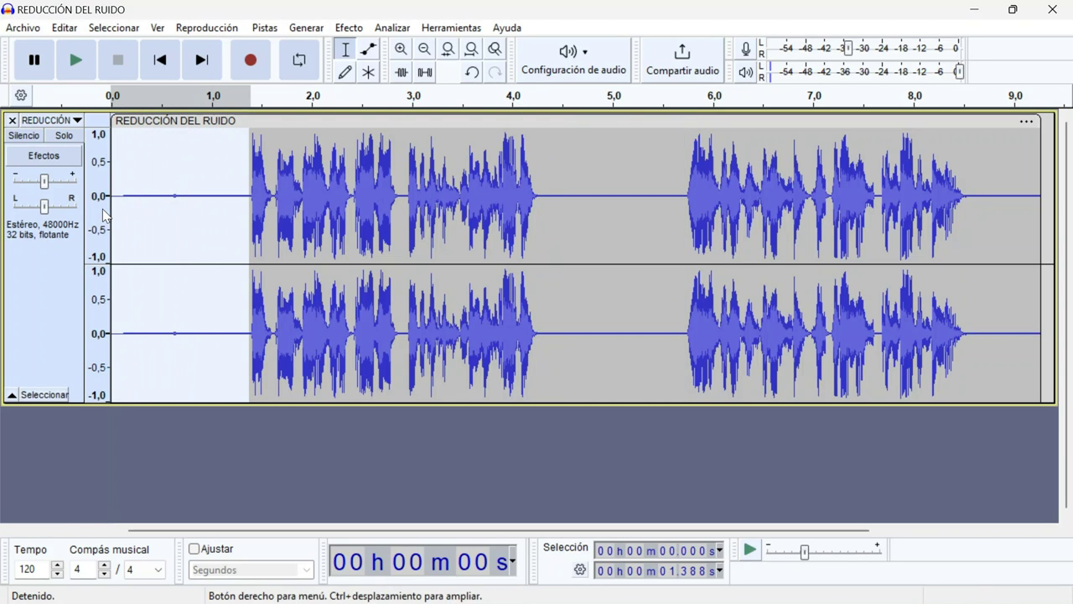
{"action": "left_click", "coordinate": [432, 76]}
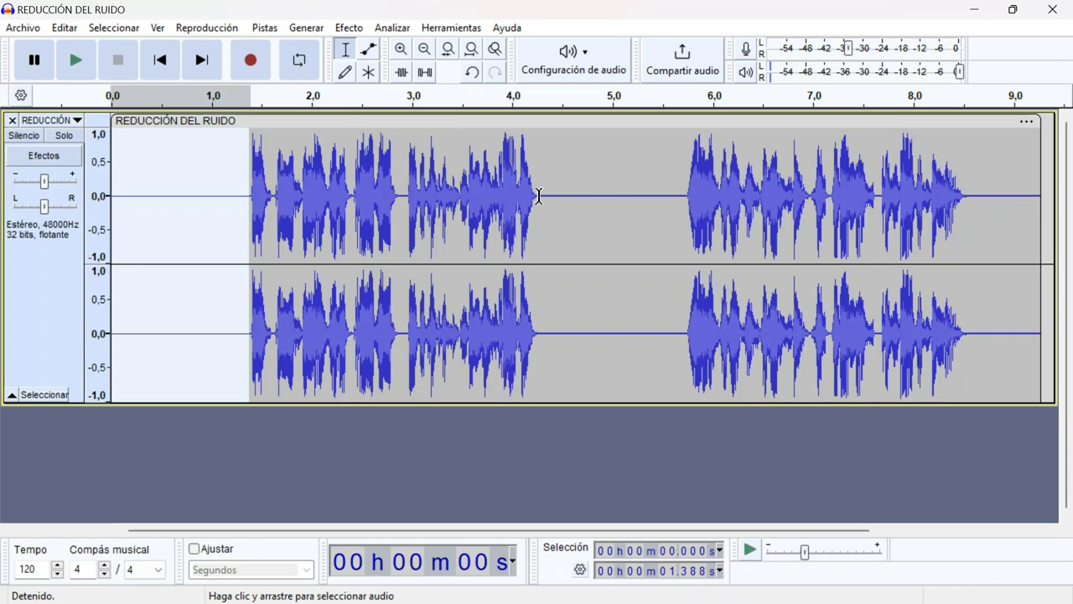
{"action": "left_click_drag", "start_coordinate": [540, 195], "coordinate": [684, 213]}
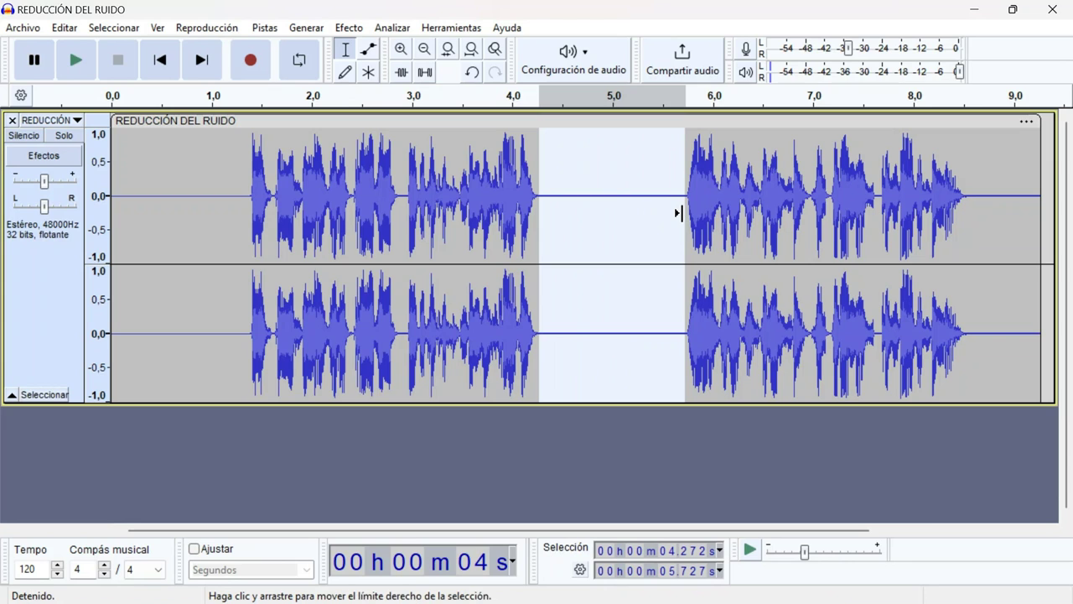
{"action": "left_click_drag", "start_coordinate": [680, 213], "coordinate": [680, 213]}
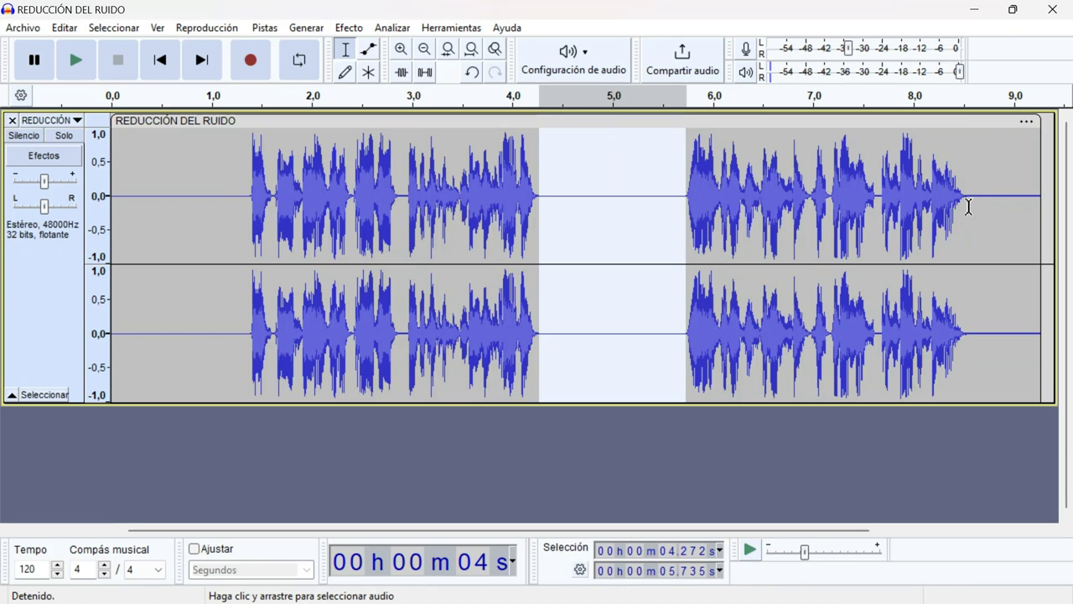
{"action": "left_click_drag", "start_coordinate": [967, 205], "coordinate": [1036, 209]}
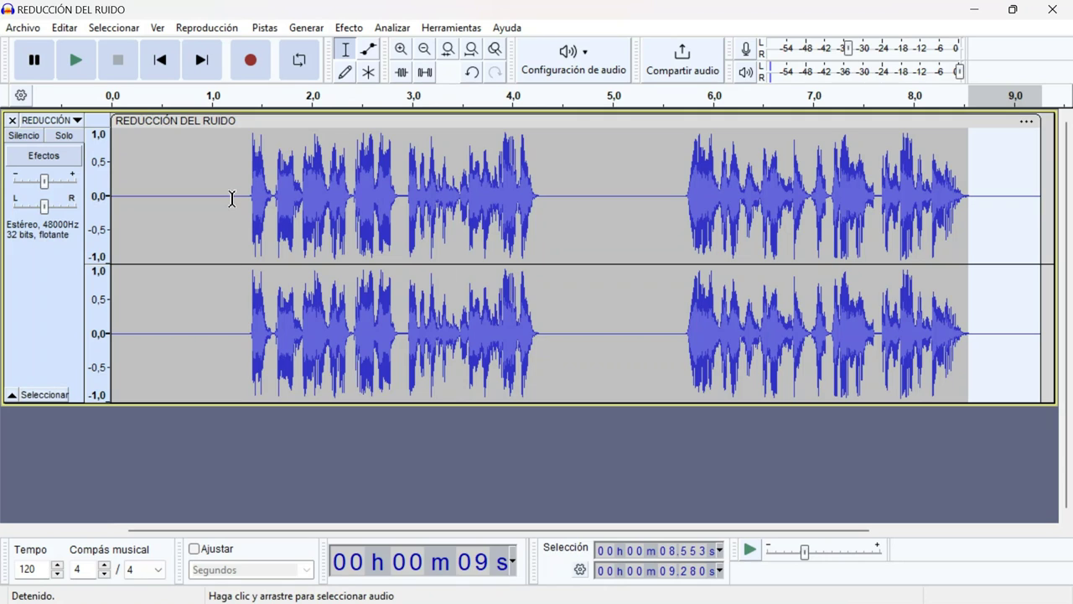
Listen to the silenced opening from about 0.468 to 1.354 s and the middle pause from about 4.498 to 5.693 s
{"action": "left_click", "coordinate": [232, 198]}
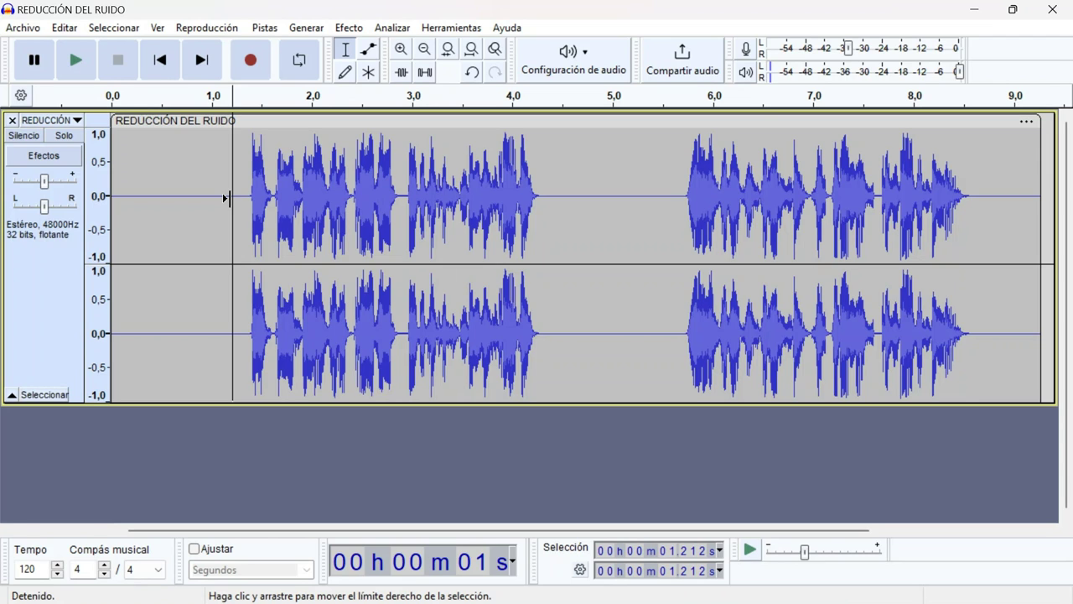
{"action": "left_click_drag", "start_coordinate": [159, 201], "coordinate": [244, 221]}
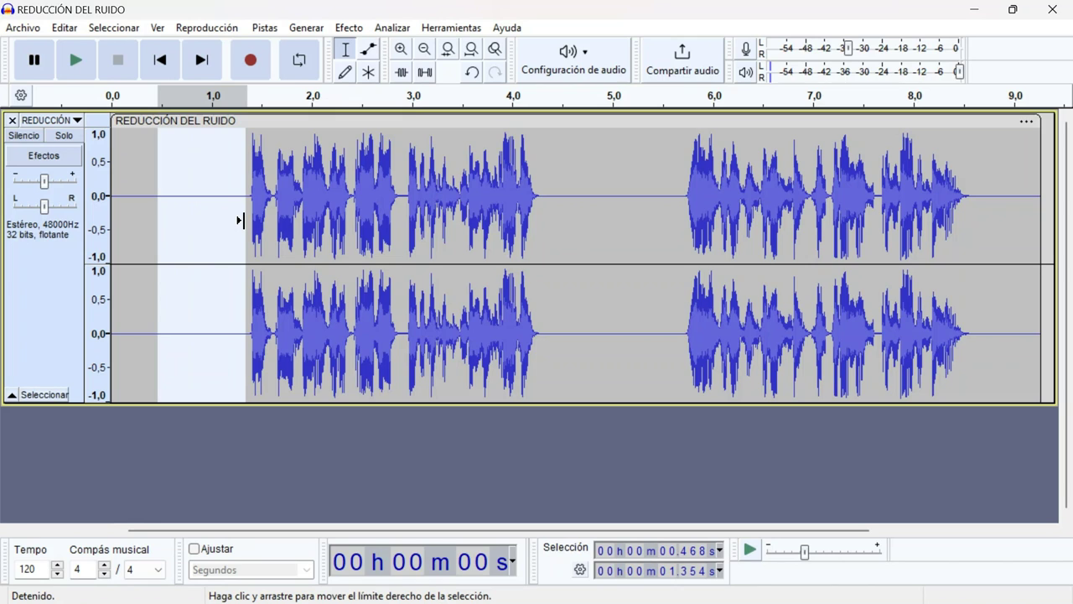
{"action": "key", "text": "space"}
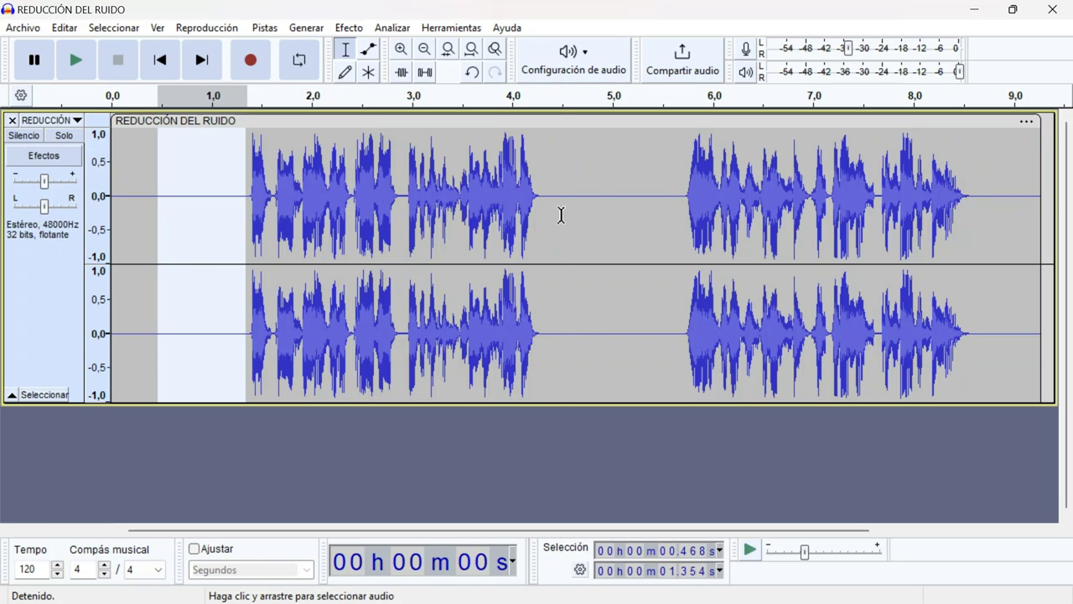
{"action": "left_click_drag", "start_coordinate": [562, 216], "coordinate": [681, 232]}
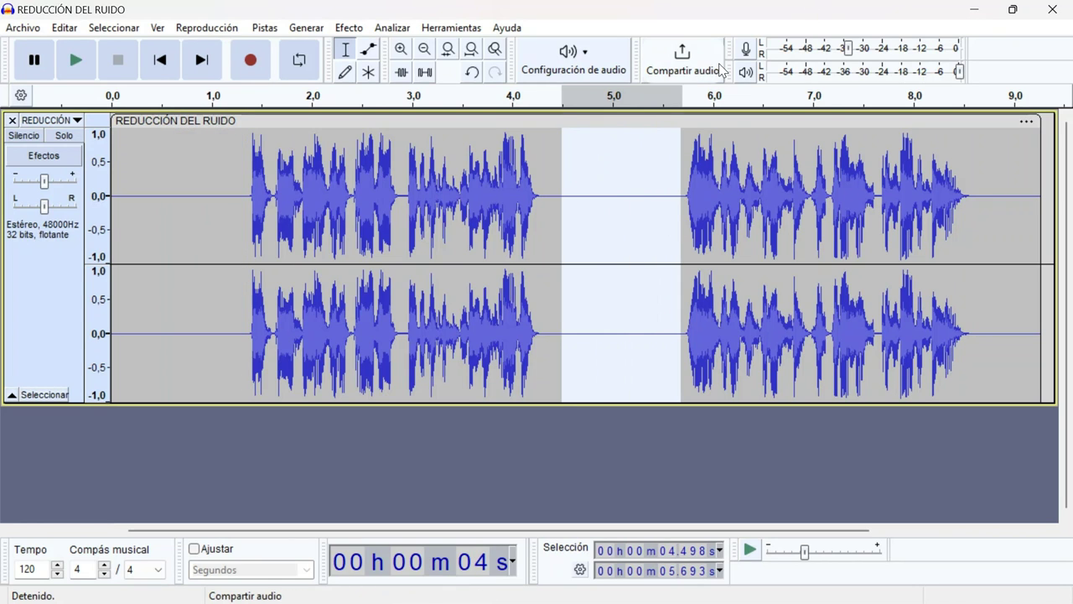
{"action": "key", "text": "space"}
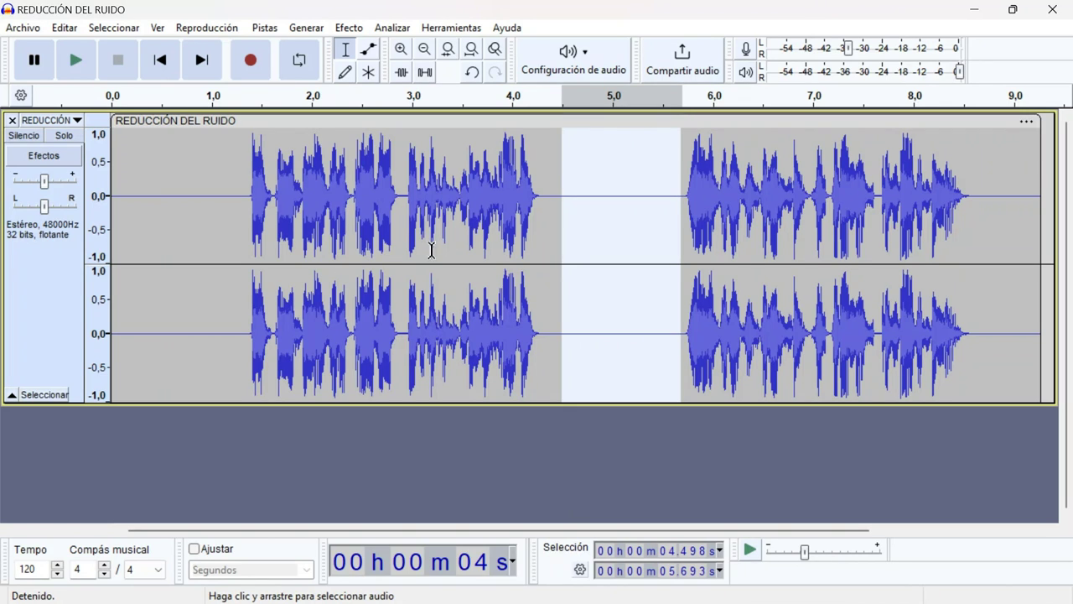
Apply the graphic equalizer to the entire track with the original preset Realce de graves
{"action": "left_click", "coordinate": [180, 235]}
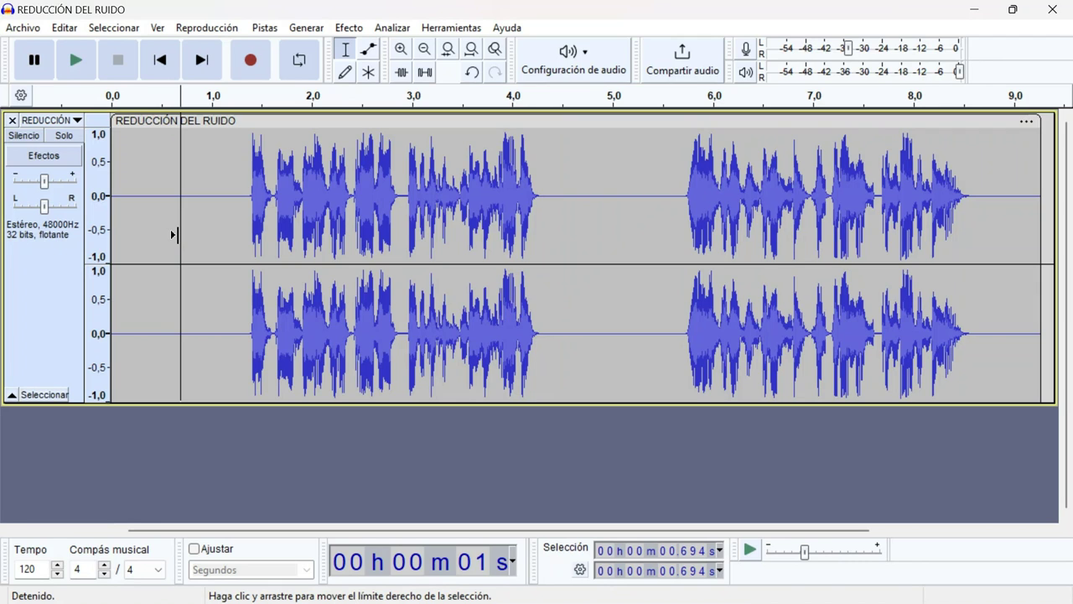
{"action": "double_click", "coordinate": [250, 228]}
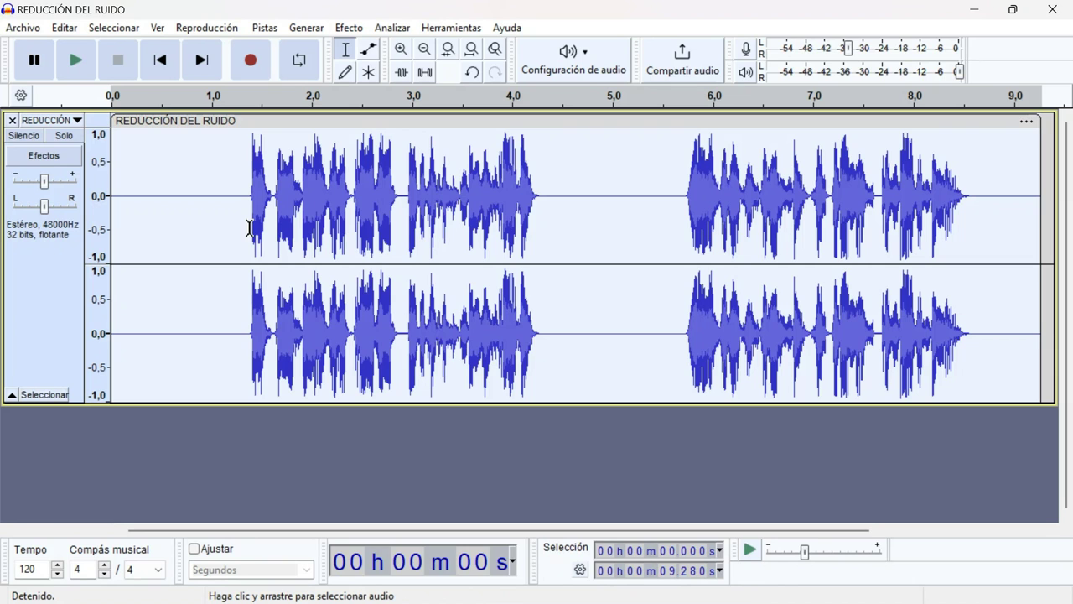
{"action": "left_click", "coordinate": [348, 30]}
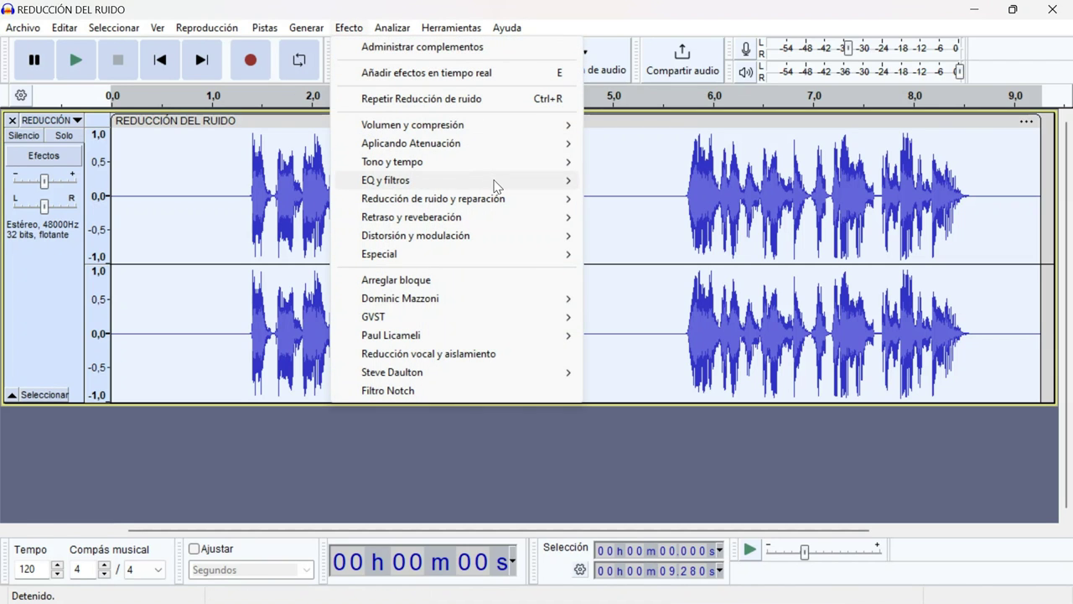
{"action": "mouse_move", "coordinate": [494, 187]}
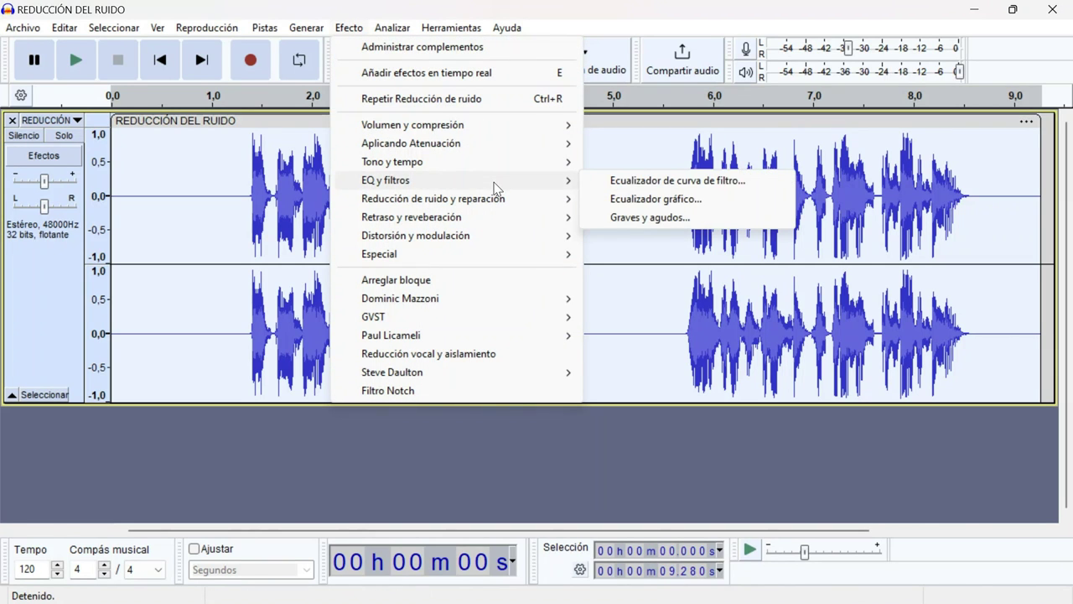
{"action": "left_click", "coordinate": [653, 200]}
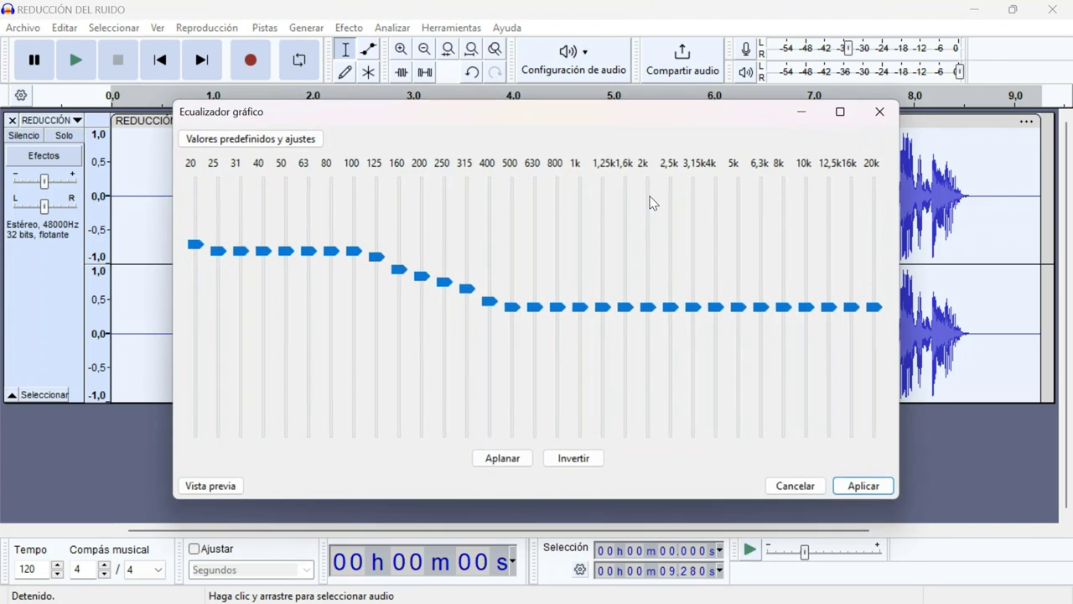
{"action": "left_click", "coordinate": [282, 139]}
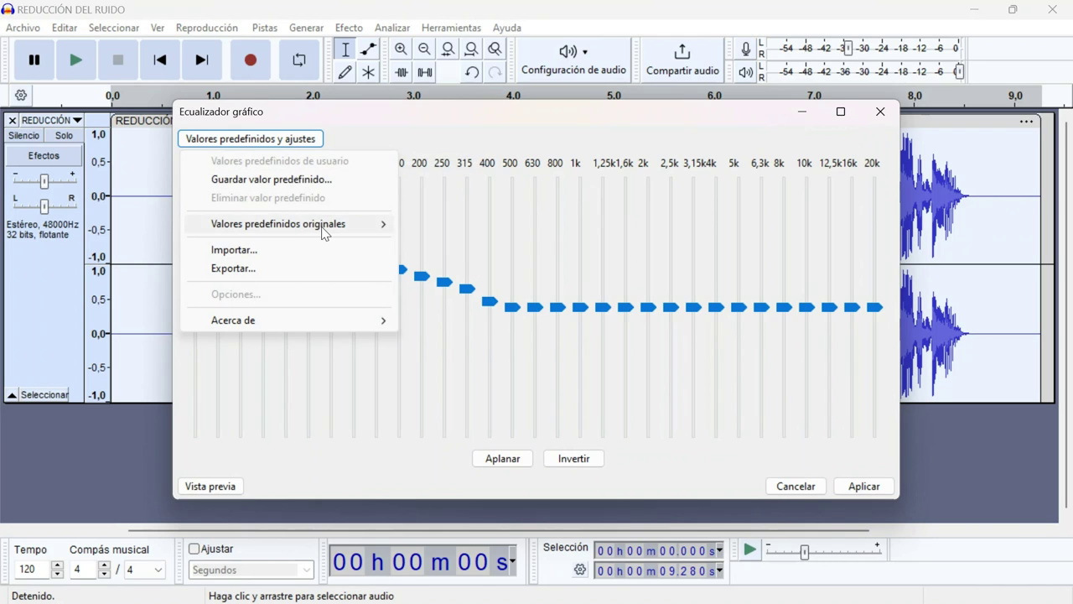
{"action": "mouse_move", "coordinate": [324, 234]}
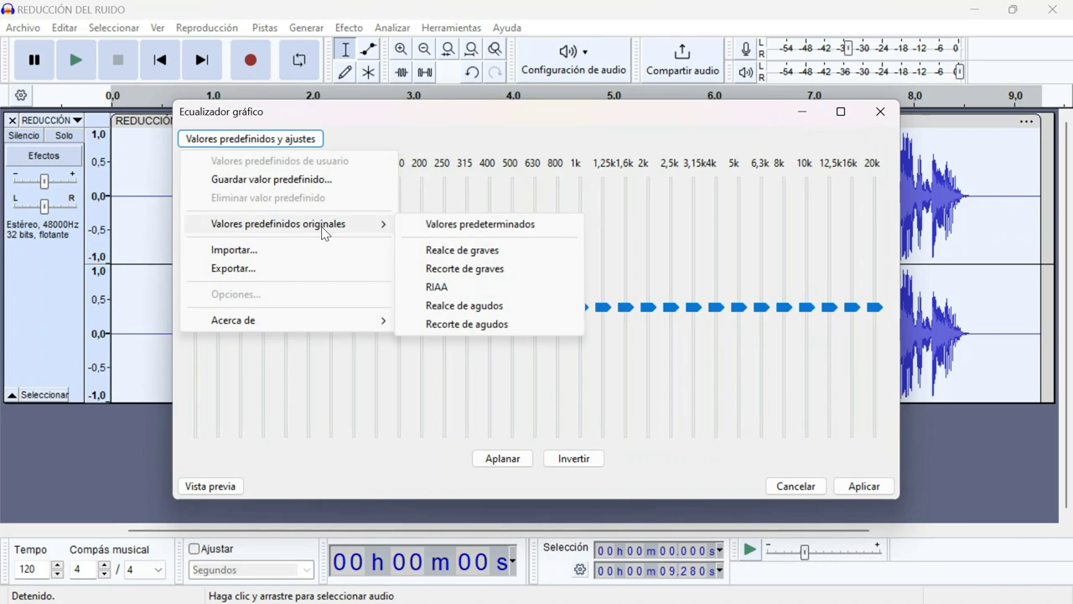
{"action": "left_click", "coordinate": [477, 253]}
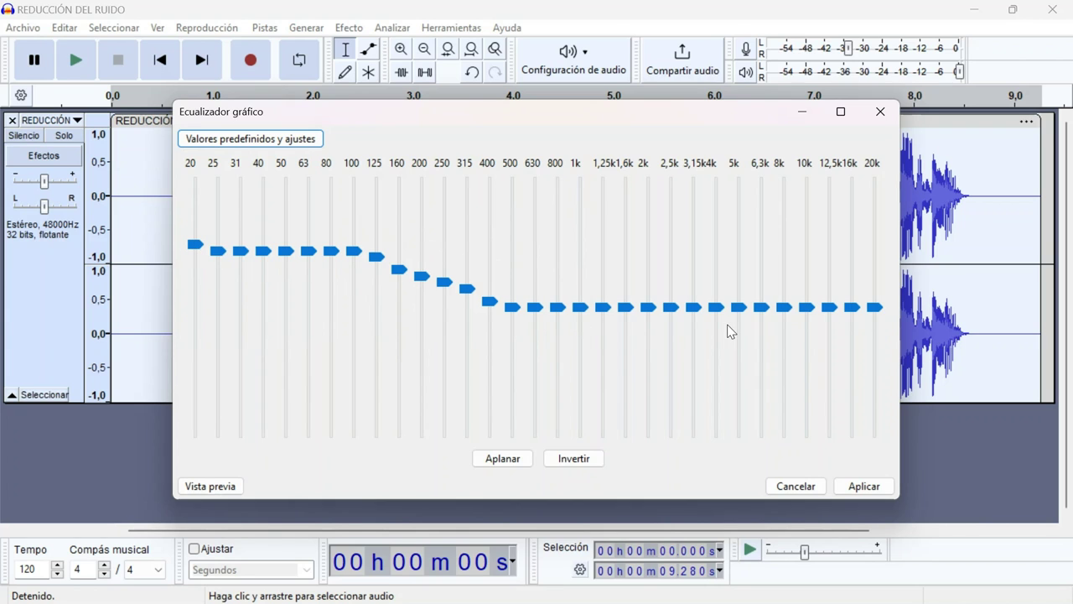
{"action": "left_click", "coordinate": [862, 484]}
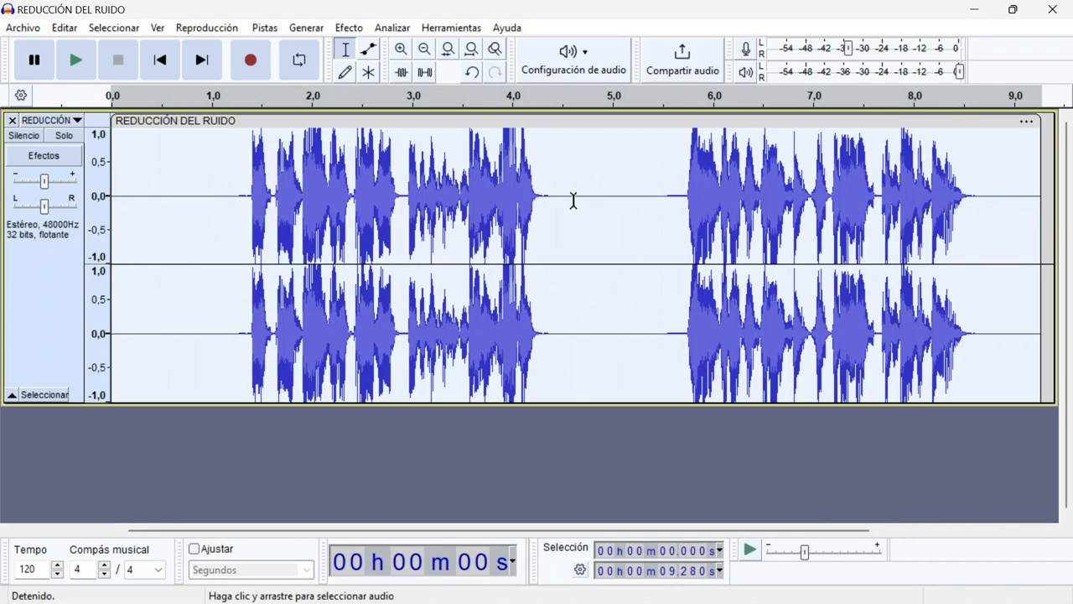
Amplify the entire track by -4 dB
{"action": "left_click", "coordinate": [348, 27]}
{"action": "mouse_move", "coordinate": [519, 131]}
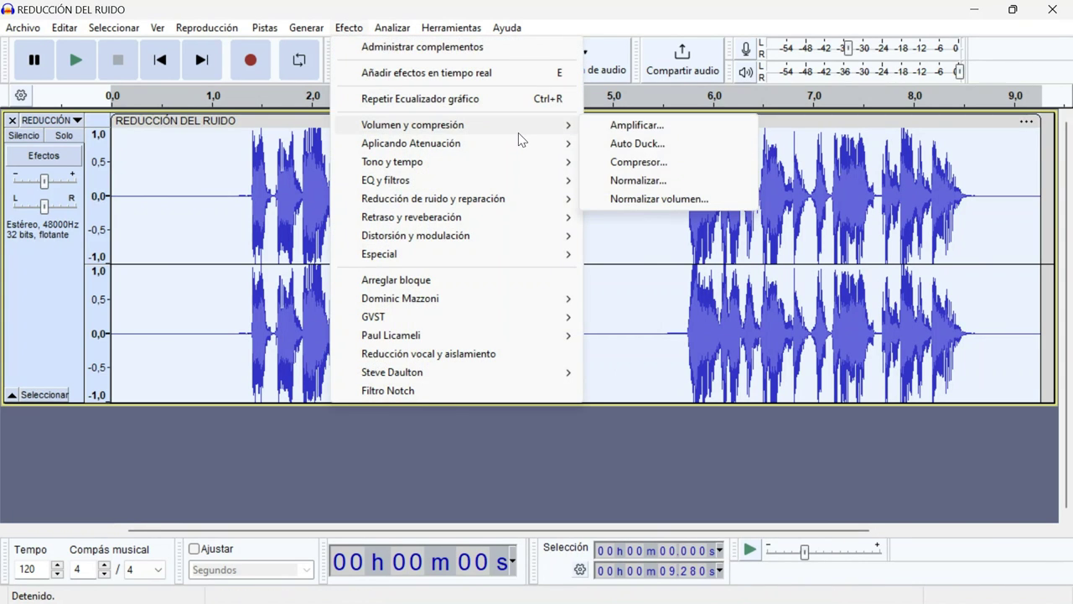
{"action": "left_click", "coordinate": [609, 126]}
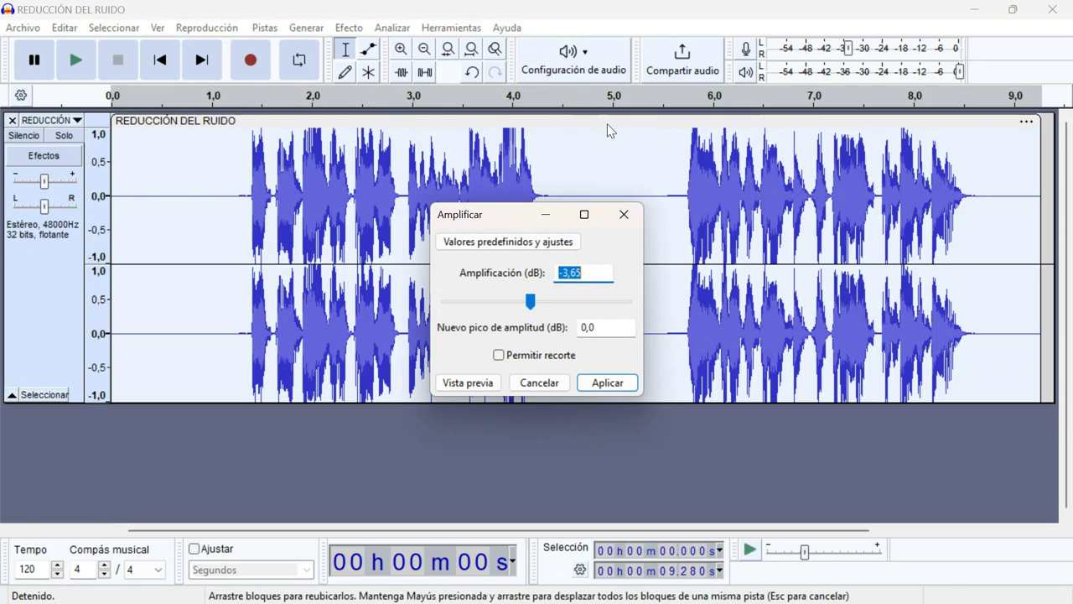
{"action": "type", "text": "-"}
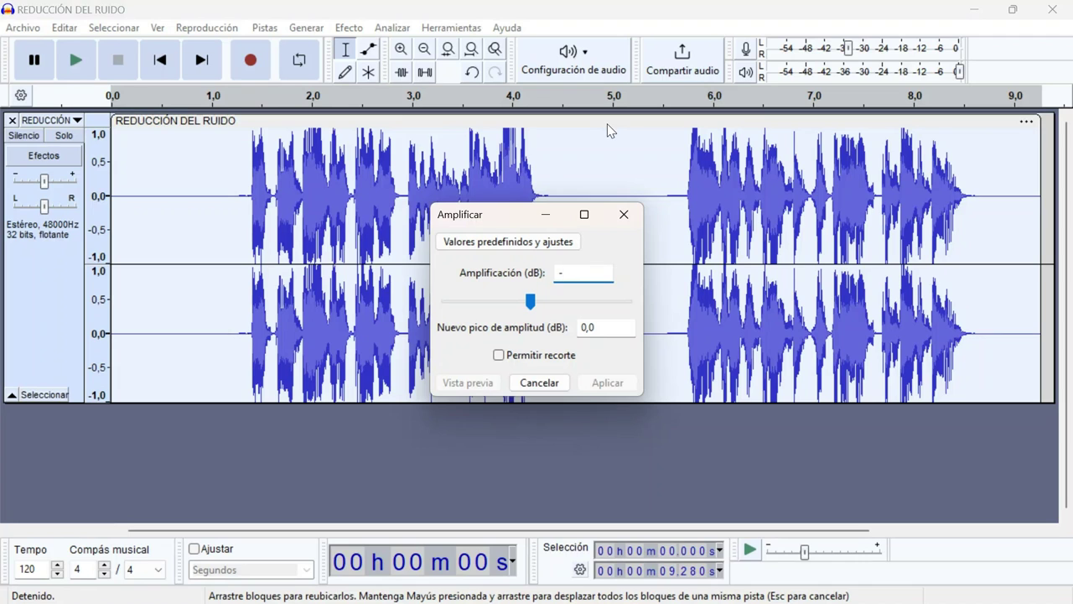
{"action": "type", "text": "4"}
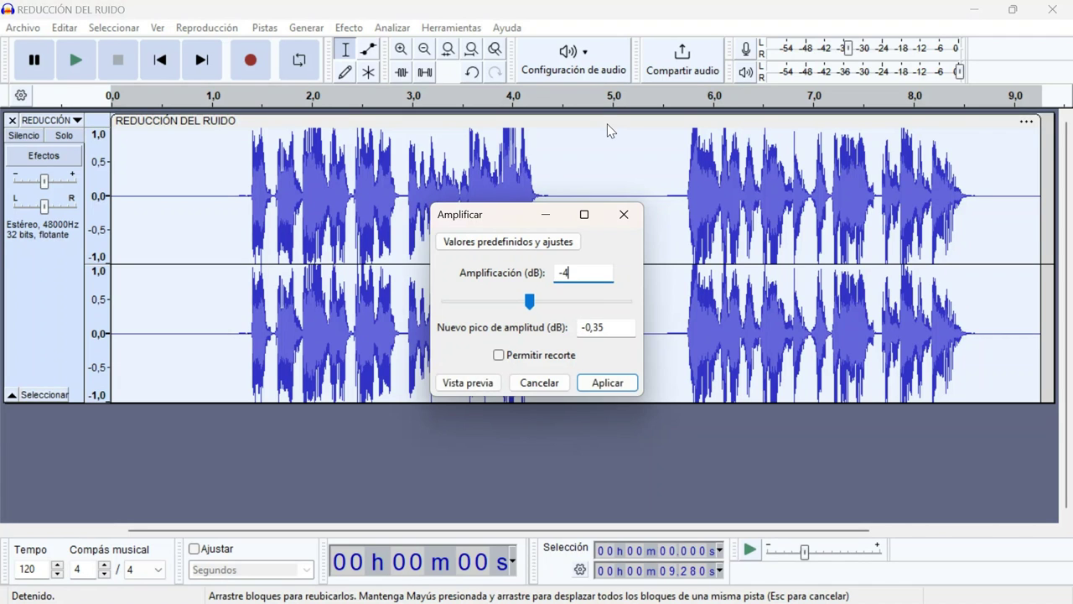
{"action": "key", "text": "Return"}
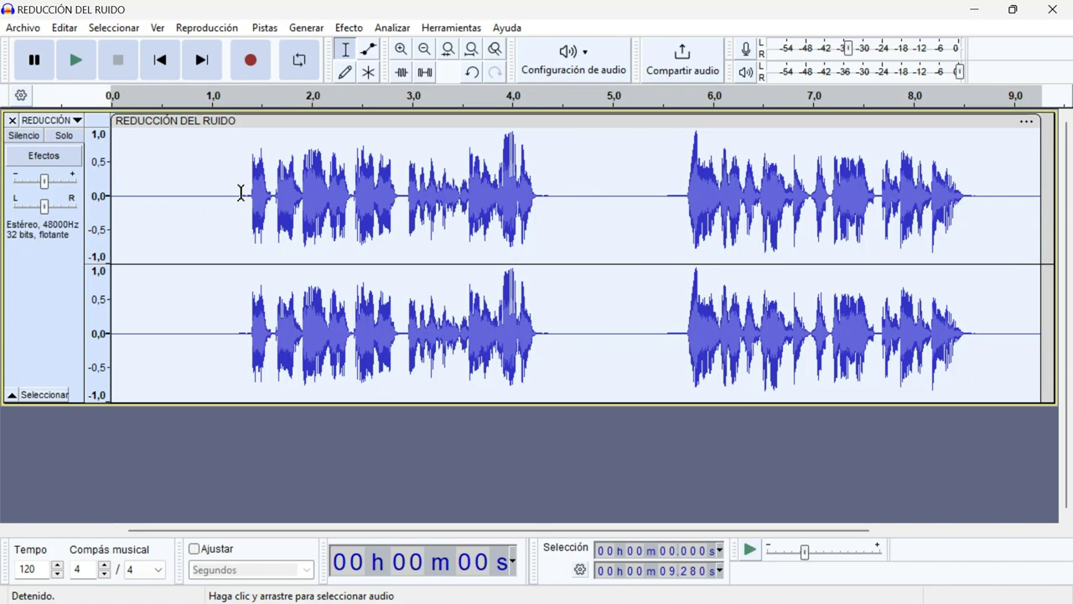
Switch to the image viewer to read the viewer comment in COMENTARIO.png and return to the audio project
{"action": "left_click", "coordinate": [168, 189]}
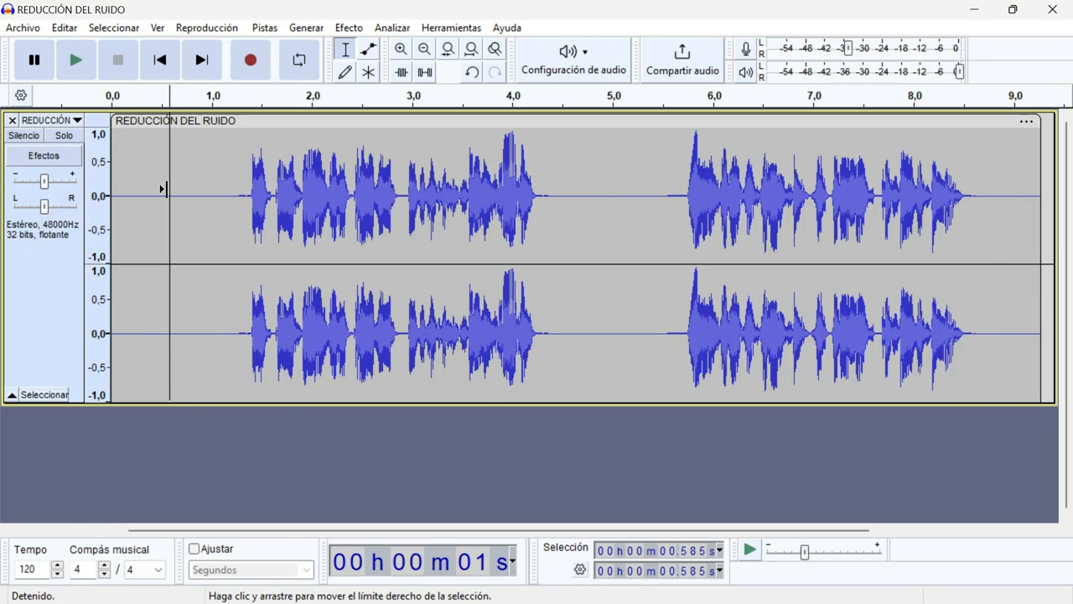
{"action": "key", "text": "alt+Tab"}
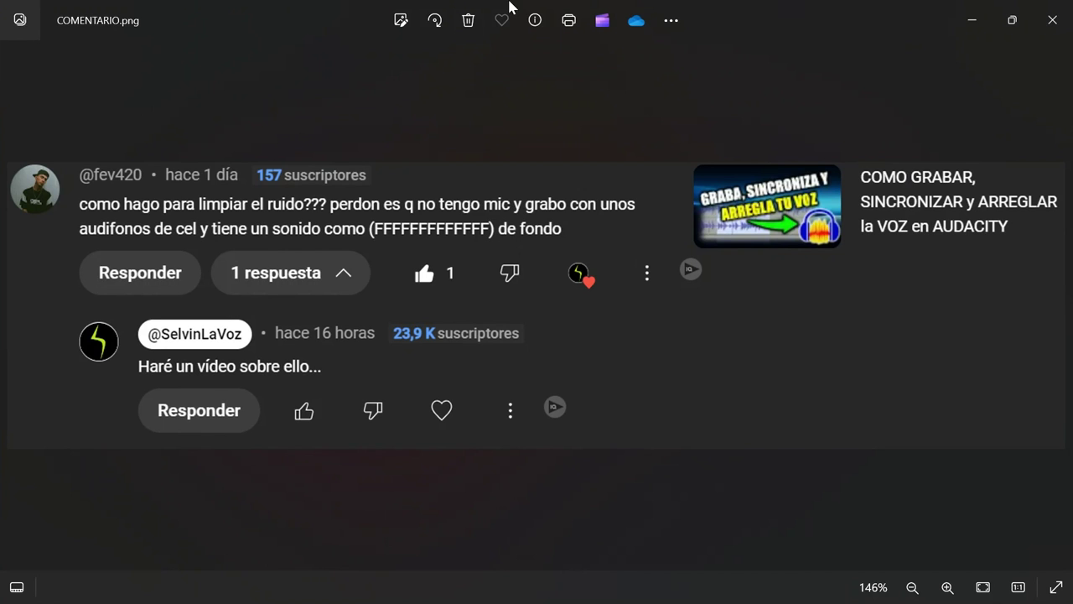
{"action": "left_click", "coordinate": [974, 19]}
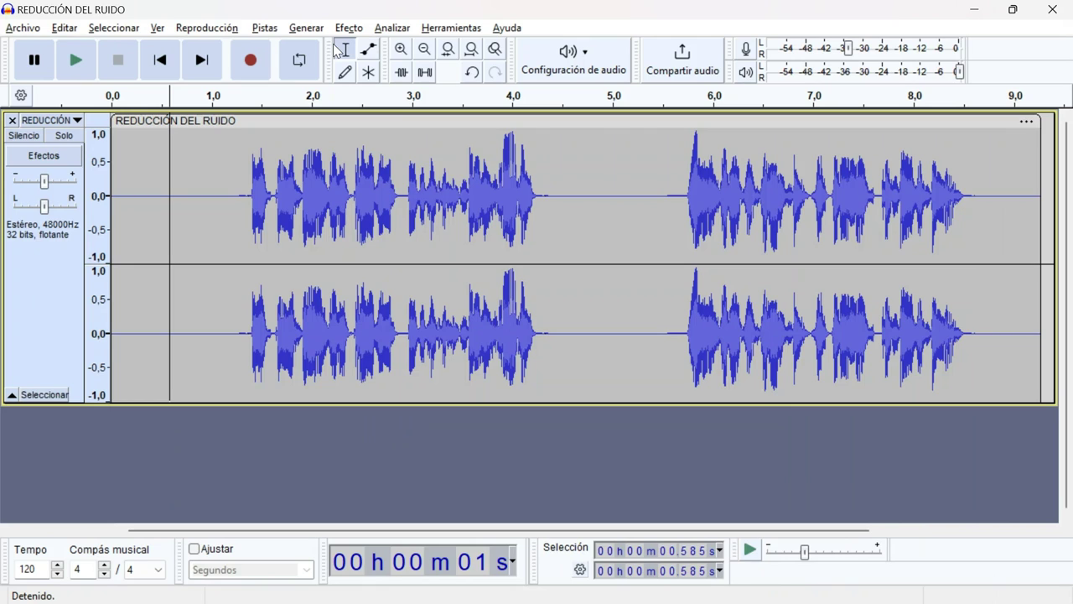
Play the processed voice recording from the beginning of the track
{"action": "key", "text": "Left"}
{"action": "key", "text": "Left"}
{"action": "key", "text": "Left"}
{"action": "key", "text": "Left"}
{"action": "key", "text": "Left"}
{"action": "key", "text": "Left"}
{"action": "key", "text": "Left"}
{"action": "key", "text": "Left"}
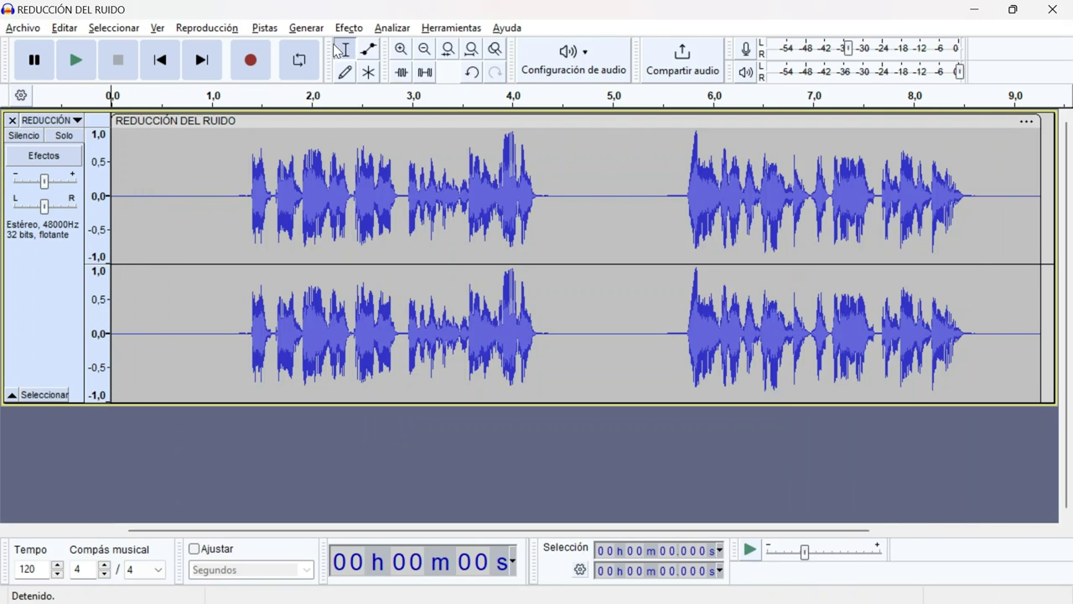
{"action": "key", "text": "space"}
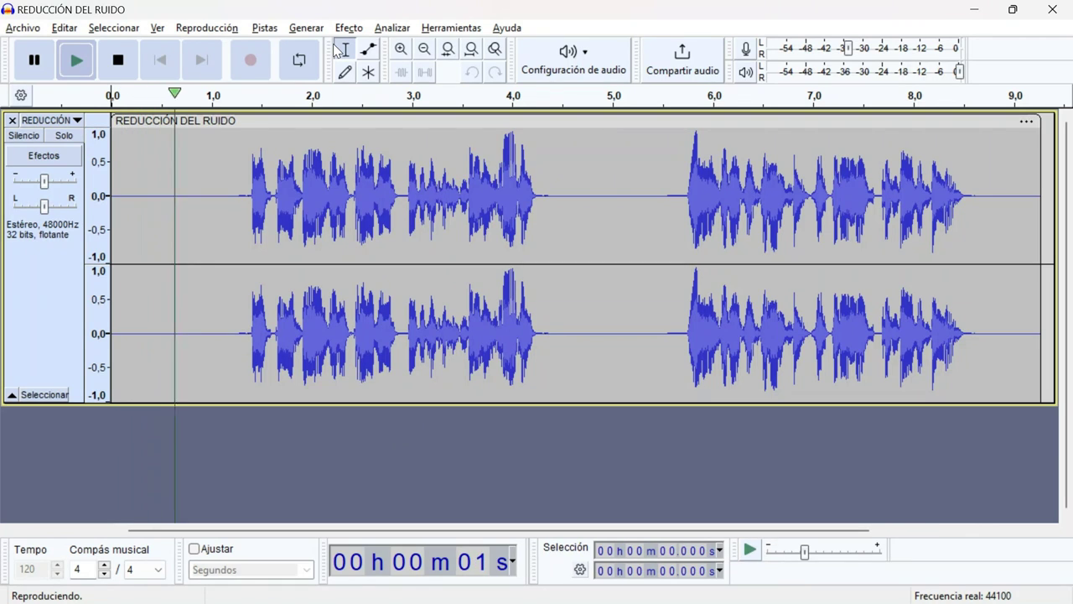